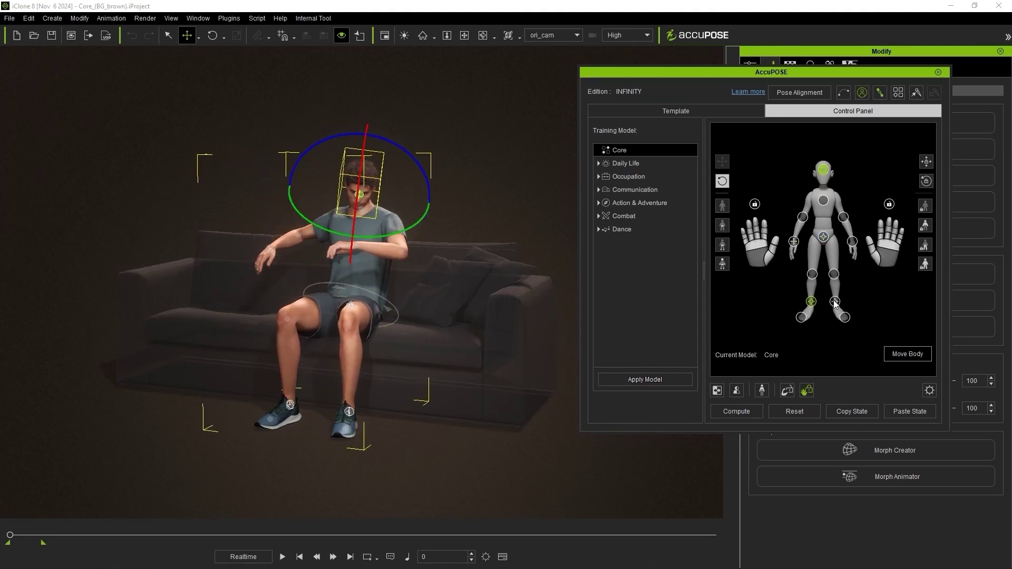
# Rotate and move the man's hip so that he lies on his side along the sofa
pyautogui.moveTo(321, 325); pyautogui.dragTo(327, 299)
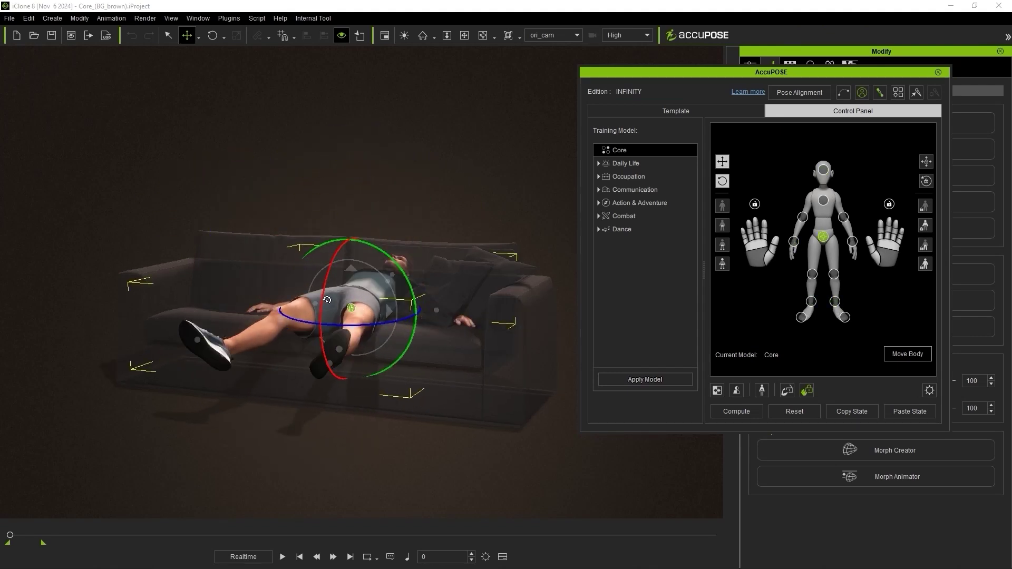
pyautogui.moveTo(392, 323); pyautogui.dragTo(323, 297)
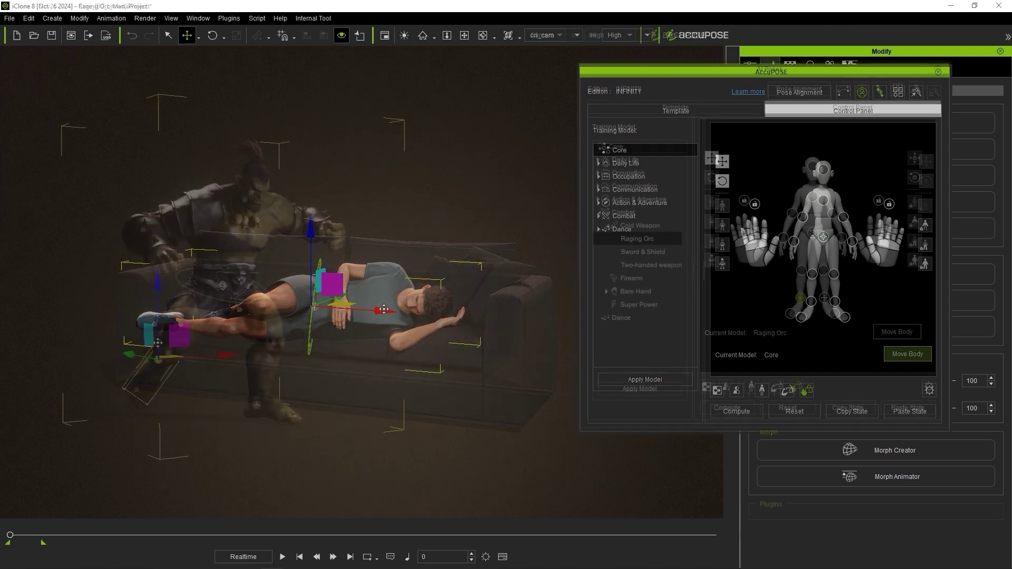
# Reposition the orc's right foot, then move his left foot outward into a wide stance
pyautogui.moveTo(153, 337); pyautogui.dragTo(258, 426)
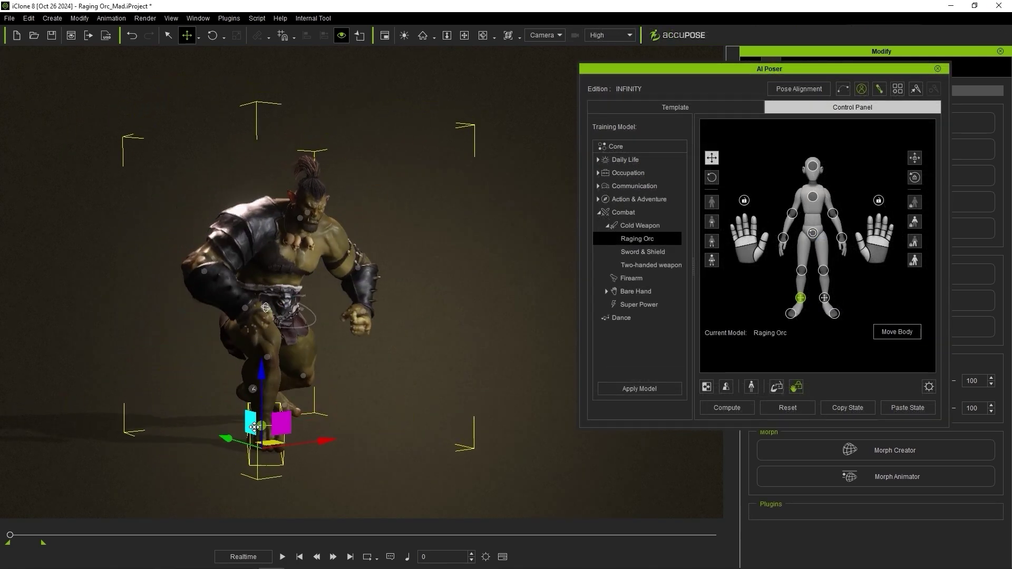
pyautogui.click(255, 404)
pyautogui.moveTo(242, 386); pyautogui.dragTo(538, 427)
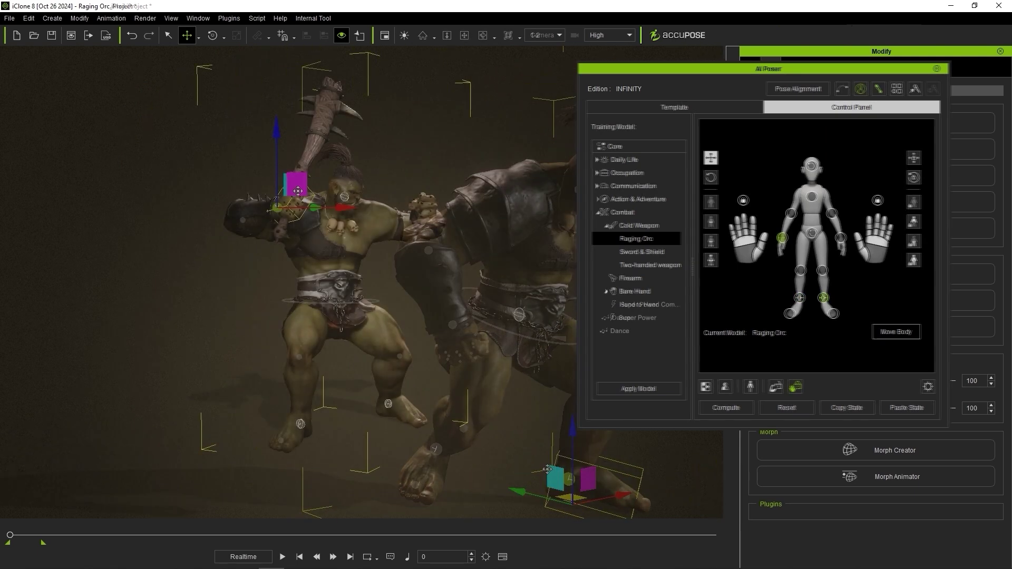
# Swing the orc's club-holding right hand down in front of his body, rotate his head, and readjust the hand
pyautogui.moveTo(287, 177); pyautogui.dragTo(408, 369)
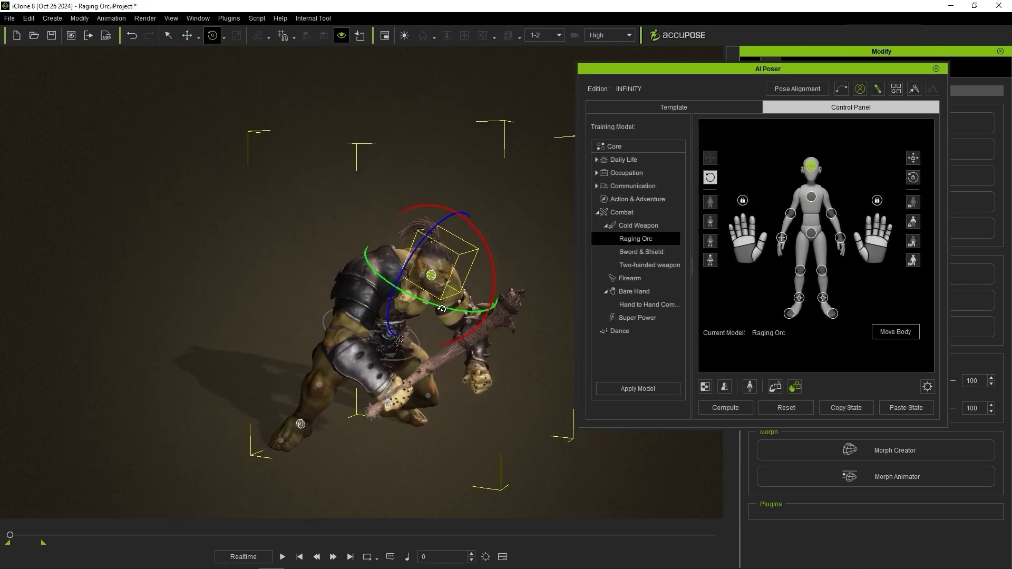
pyautogui.moveTo(441, 309); pyautogui.dragTo(411, 292)
pyautogui.click(380, 377)
pyautogui.moveTo(391, 357)
pyautogui.mouseDown()
pyautogui.moveTo(387, 346)
pyautogui.moveTo(368, 350)
pyautogui.moveTo(384, 339)
pyautogui.mouseUp()
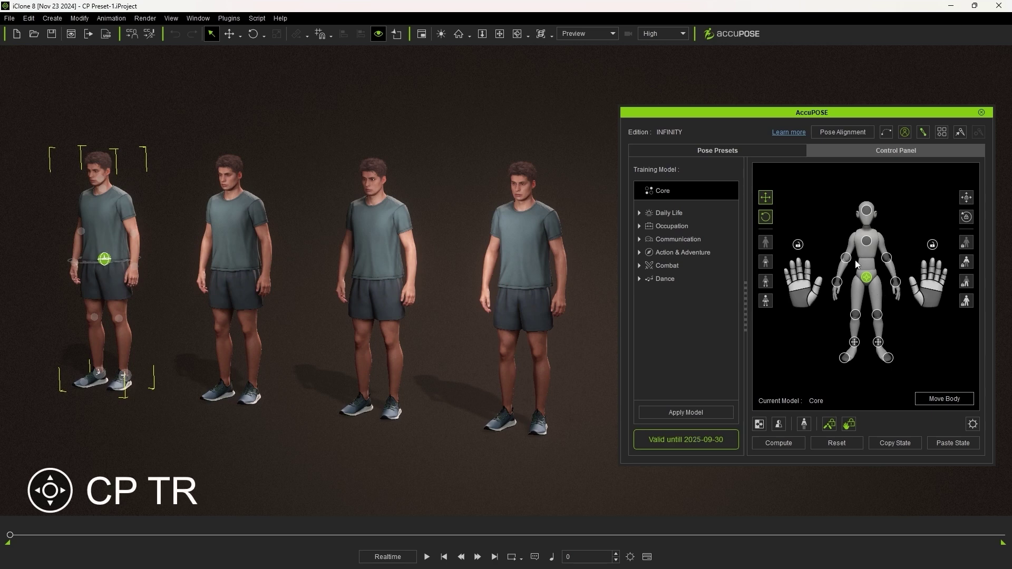
# Raise the first man's left foot behind him with both translation and rotation active on the hip control point
pyautogui.press('w')
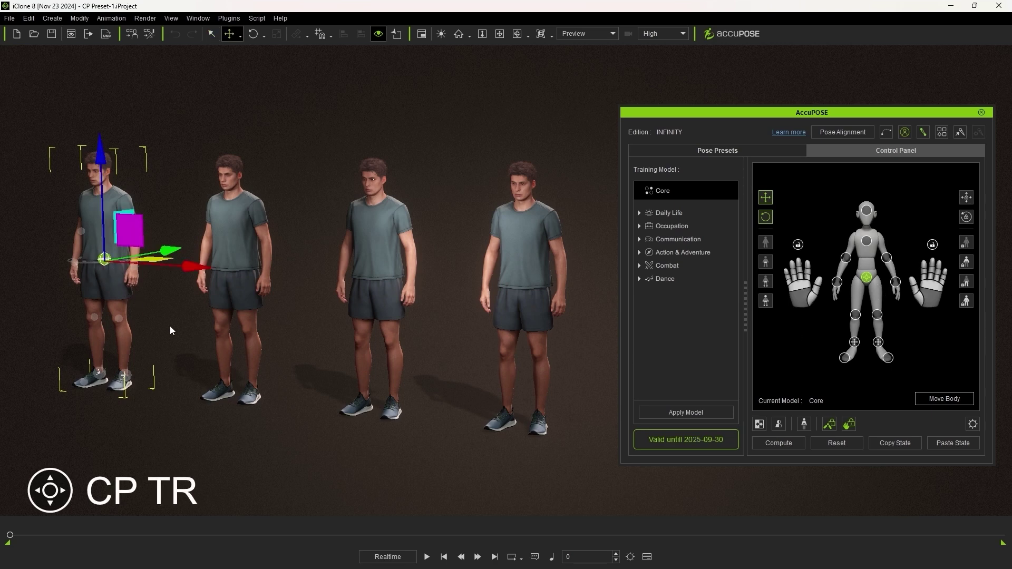
pyautogui.moveTo(207, 337); pyautogui.dragTo(387, 325, button='middle')
pyautogui.scroll(8, 185, 346)
pyautogui.scroll(-4, 386, 325)
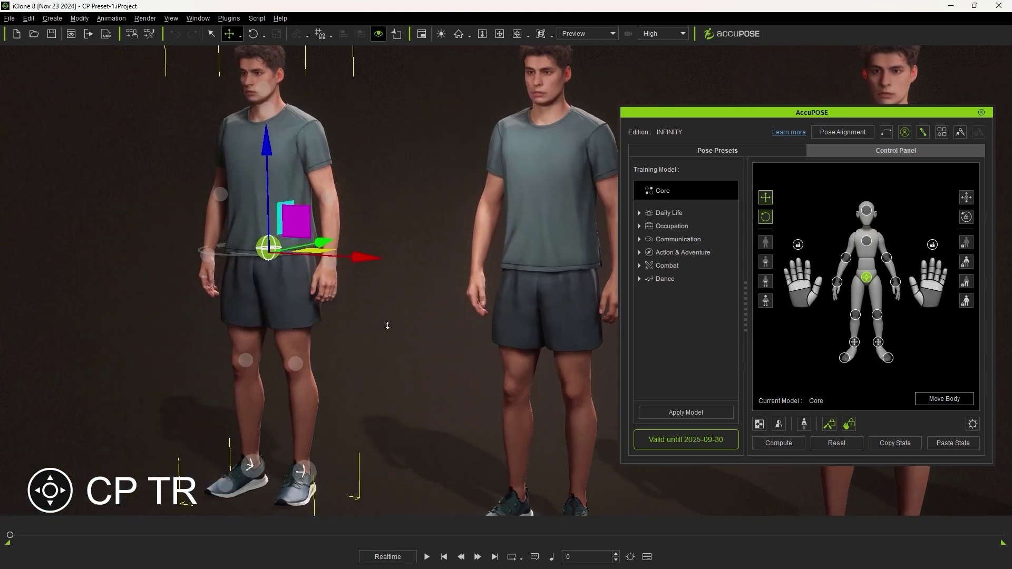
pyautogui.moveTo(488, 397); pyautogui.dragTo(372, 402, button='right')
pyautogui.moveTo(329, 451); pyautogui.dragTo(456, 262)
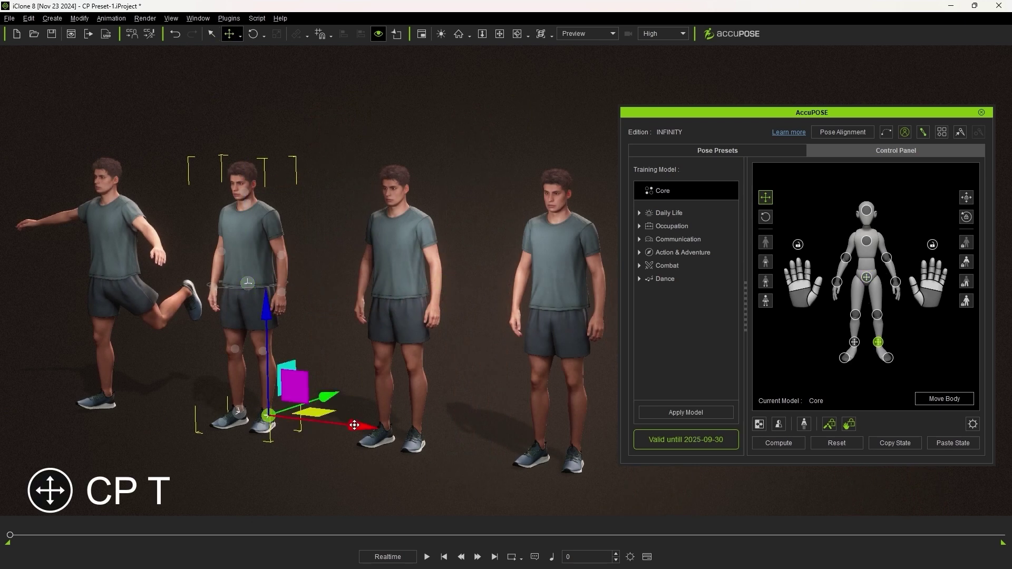
# Move the second man's left foot up and back to hip height with only translation active on the hip
pyautogui.moveTo(354, 424); pyautogui.dragTo(254, 360, button='right')
pyautogui.scroll(2, 254, 360)
pyautogui.moveTo(324, 356); pyautogui.dragTo(415, 405, button='middle')
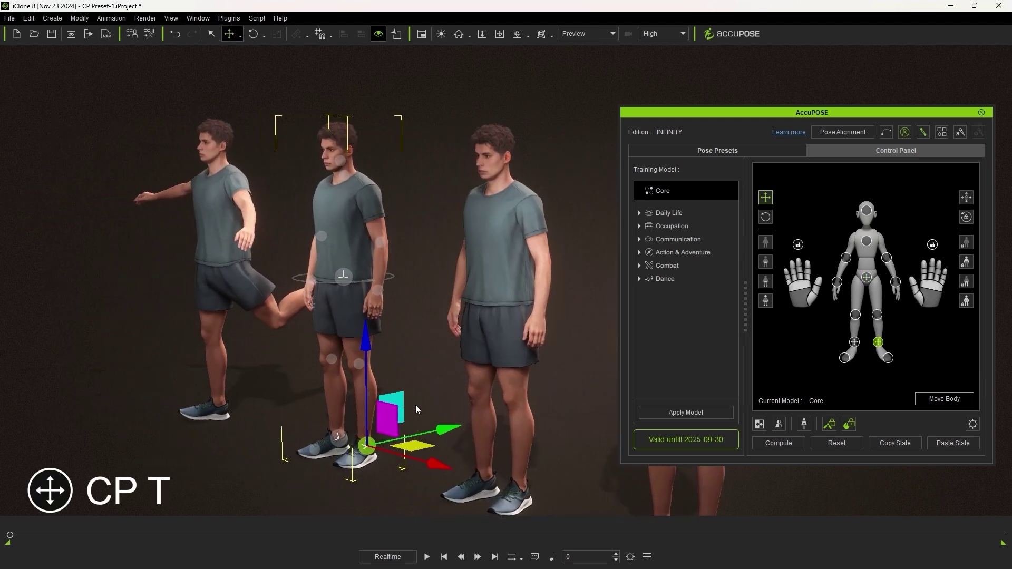
pyautogui.moveTo(407, 402); pyautogui.dragTo(477, 284)
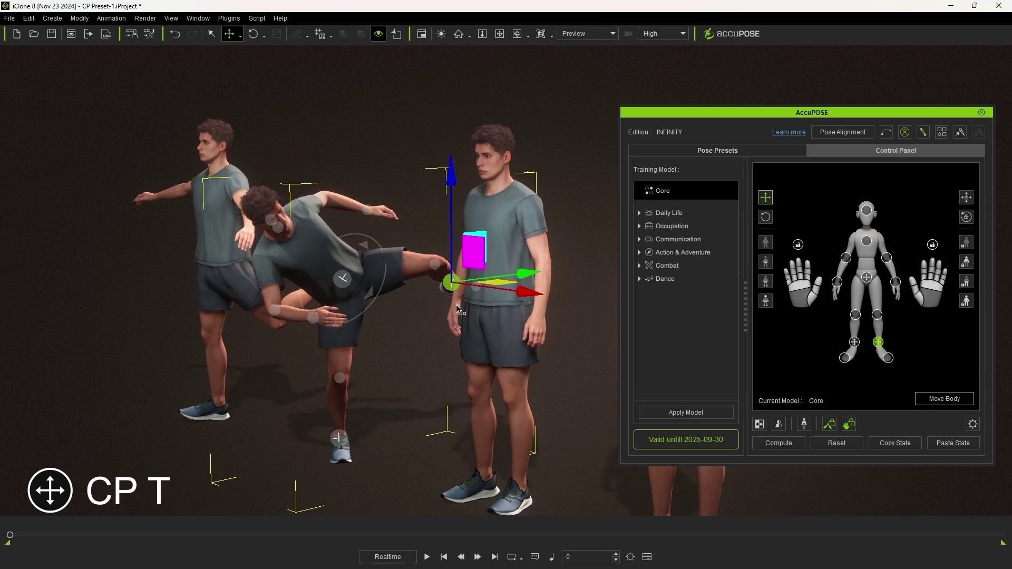
pyautogui.press('q')
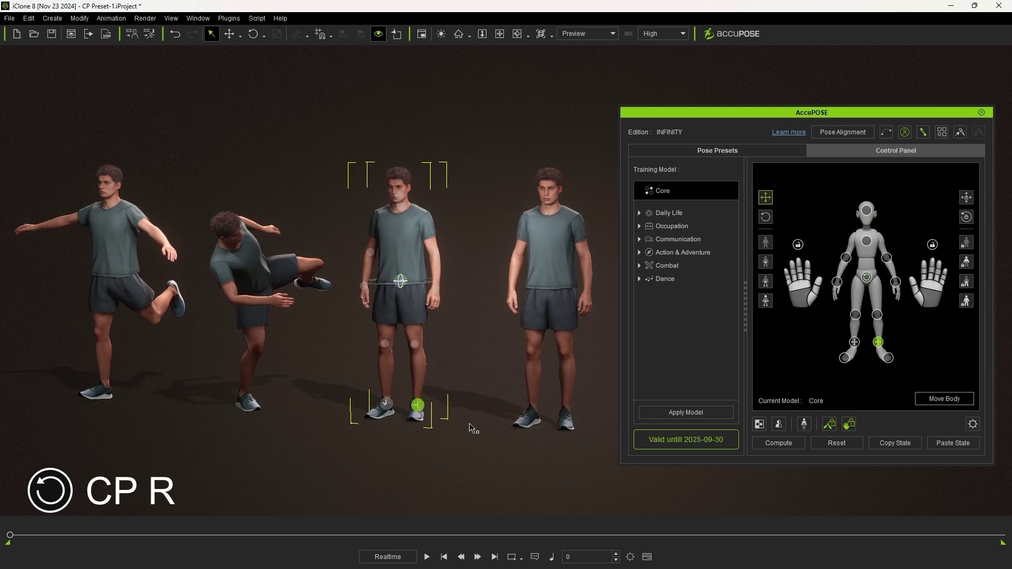
# Move the third man's left foot forward, then raise it behind him with only rotation active on the hip
pyautogui.press('w')
pyautogui.moveTo(469, 424); pyautogui.dragTo(459, 426, button='right')
pyautogui.moveTo(433, 431); pyautogui.dragTo(419, 430, button='middle')
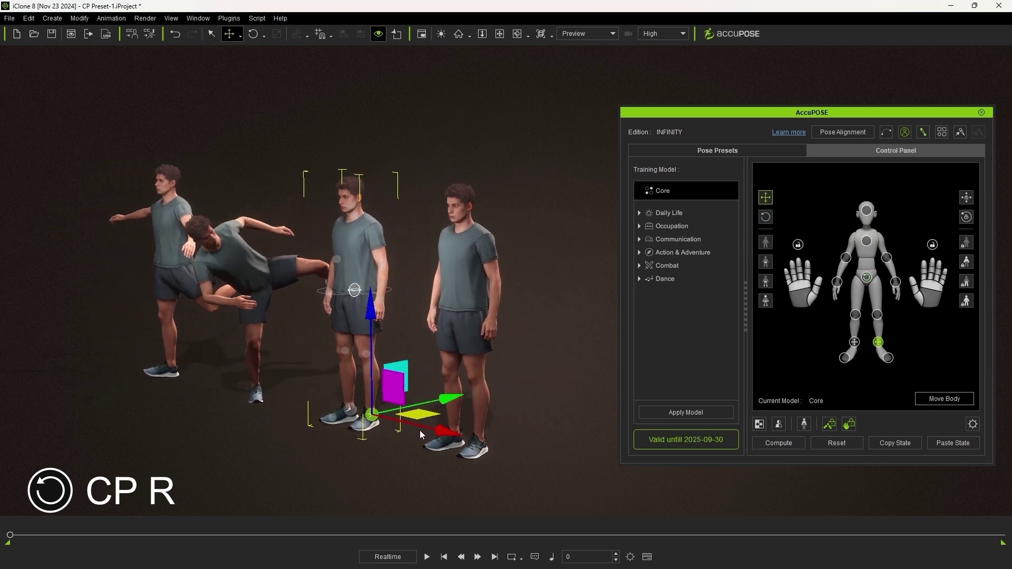
pyautogui.moveTo(420, 430); pyautogui.dragTo(448, 426, button='right')
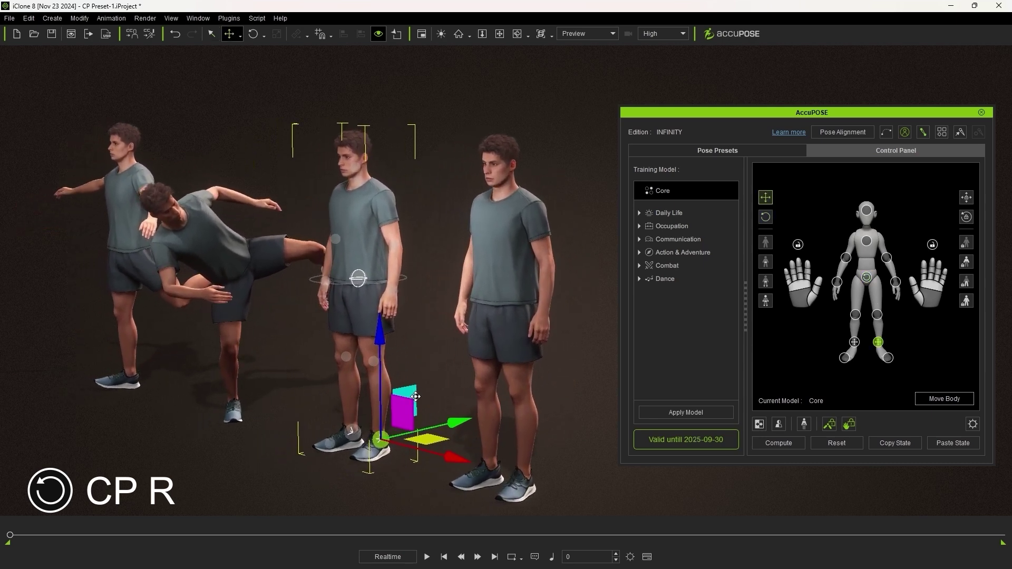
pyautogui.moveTo(416, 396); pyautogui.dragTo(233, 404)
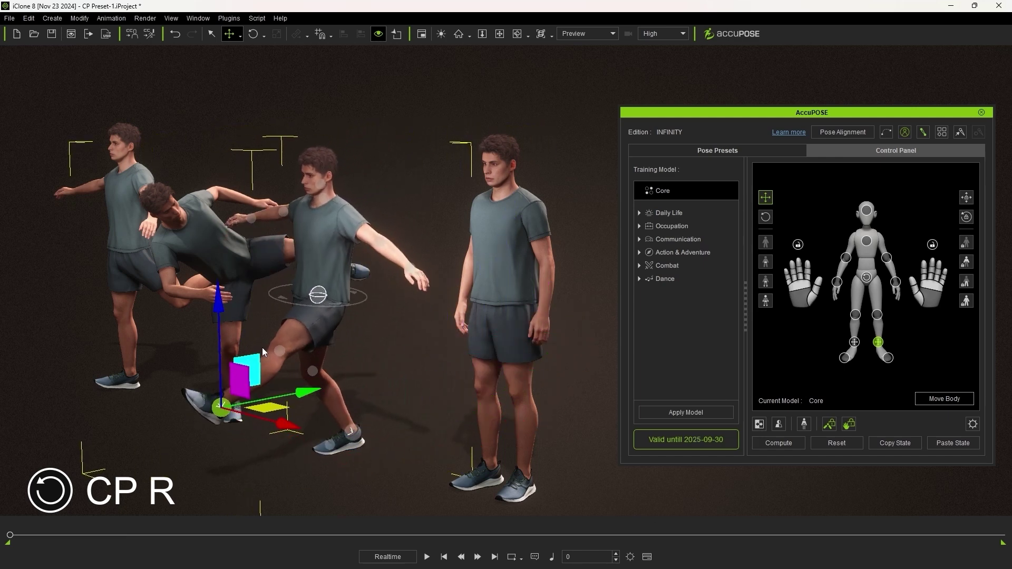
pyautogui.moveTo(262, 351); pyautogui.dragTo(495, 274)
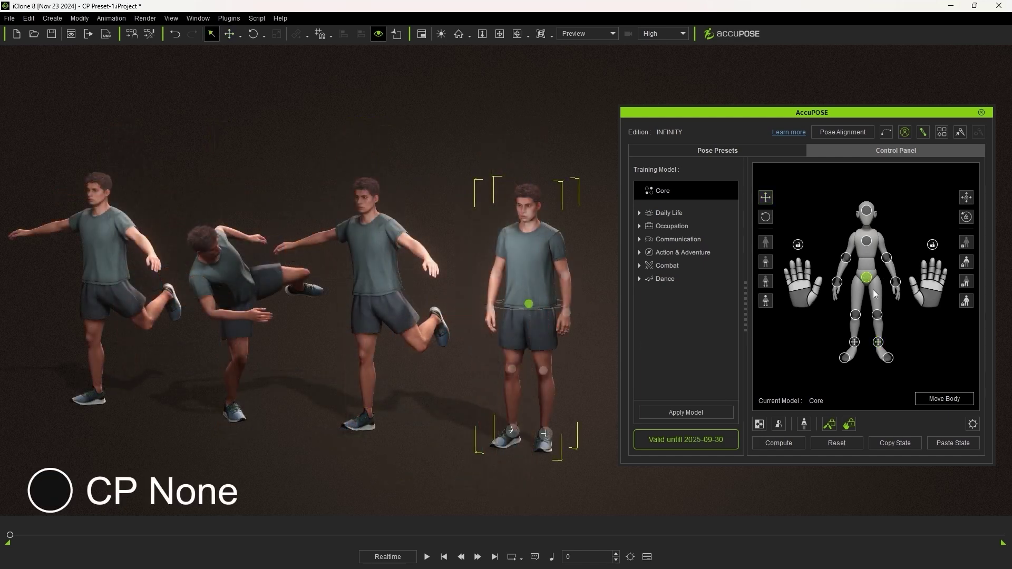
# Raise the fourth man's left foot up and back with neither translation nor rotation active on the hip
pyautogui.click(550, 436)
pyautogui.moveTo(553, 437); pyautogui.dragTo(470, 452, button='middle')
pyautogui.moveTo(470, 451); pyautogui.dragTo(432, 441, button='right')
pyautogui.press('w')
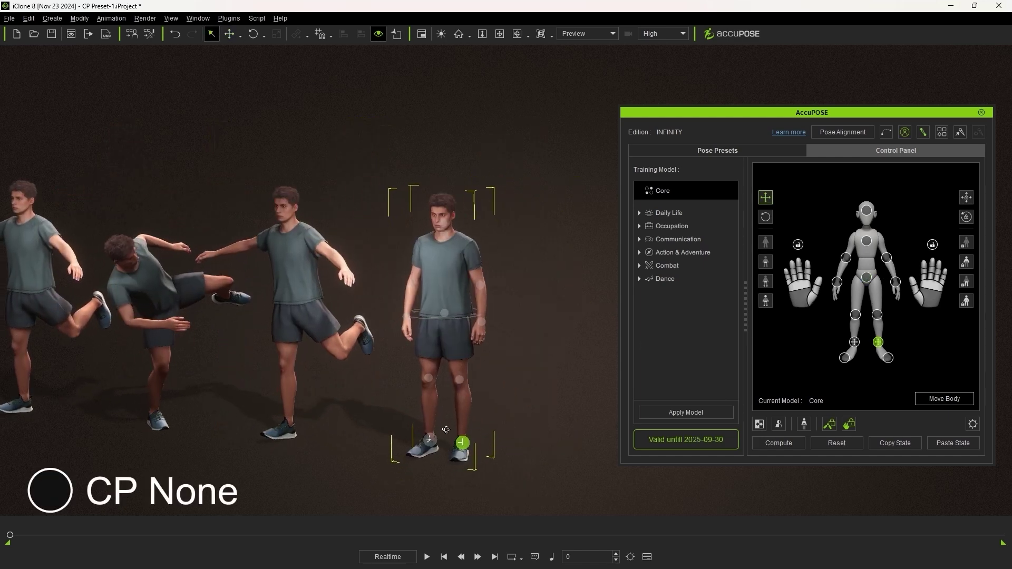
pyautogui.moveTo(519, 406); pyautogui.dragTo(456, 413, button='middle')
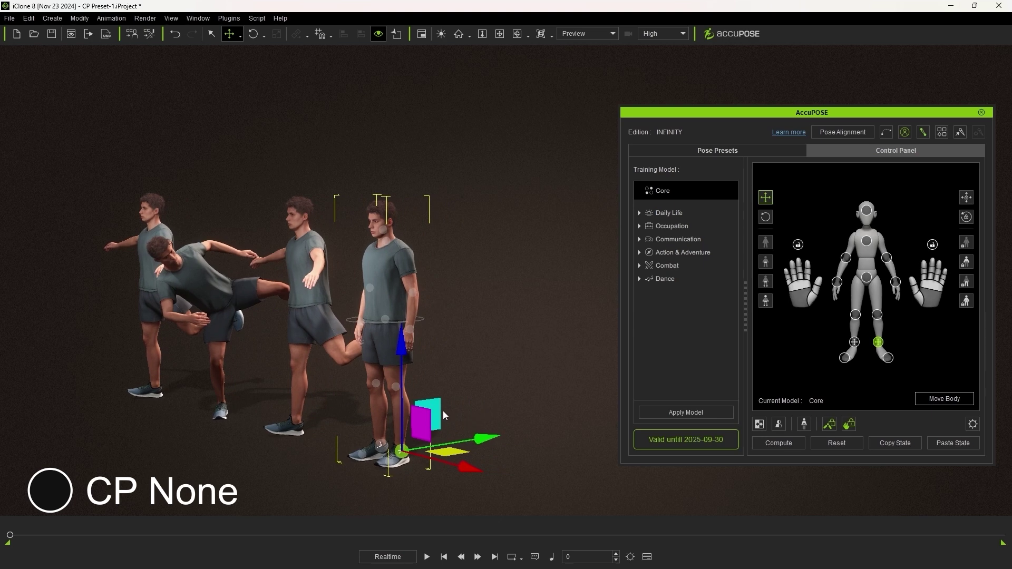
pyautogui.moveTo(443, 410); pyautogui.dragTo(518, 300)
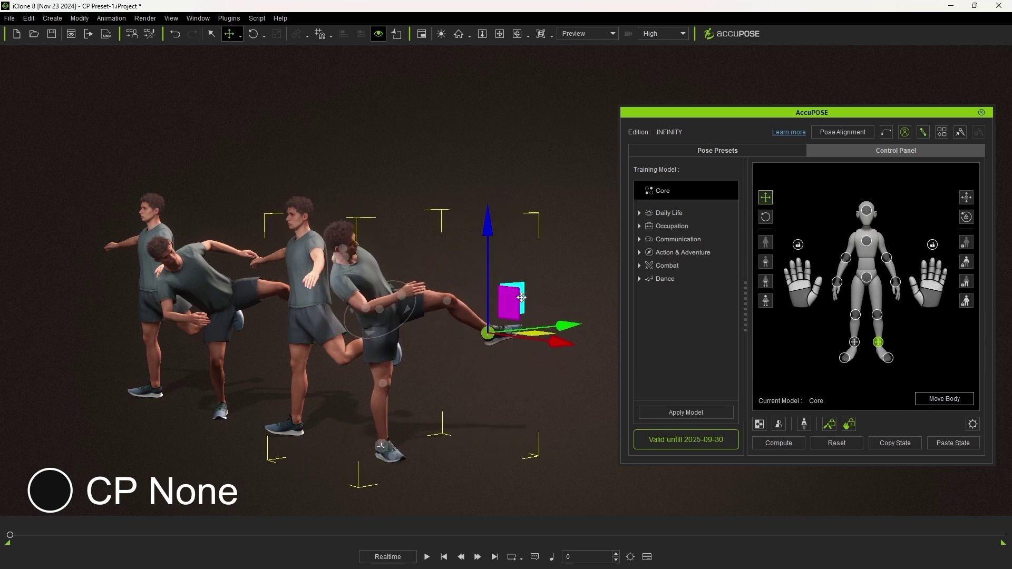
pyautogui.press('q')
pyautogui.keyDown('alt'); pyautogui.moveTo(316, 392); pyautogui.dragTo(361, 394); pyautogui.keyUp('alt')
pyautogui.moveTo(362, 394); pyautogui.dragTo(516, 362, button='right')
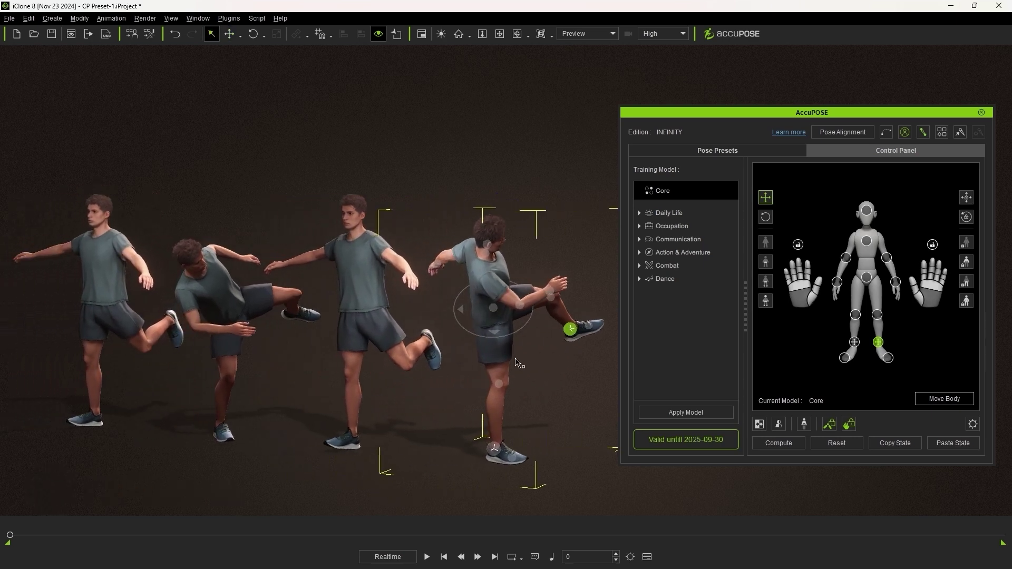
pyautogui.moveTo(499, 400); pyautogui.dragTo(543, 499, button='right')
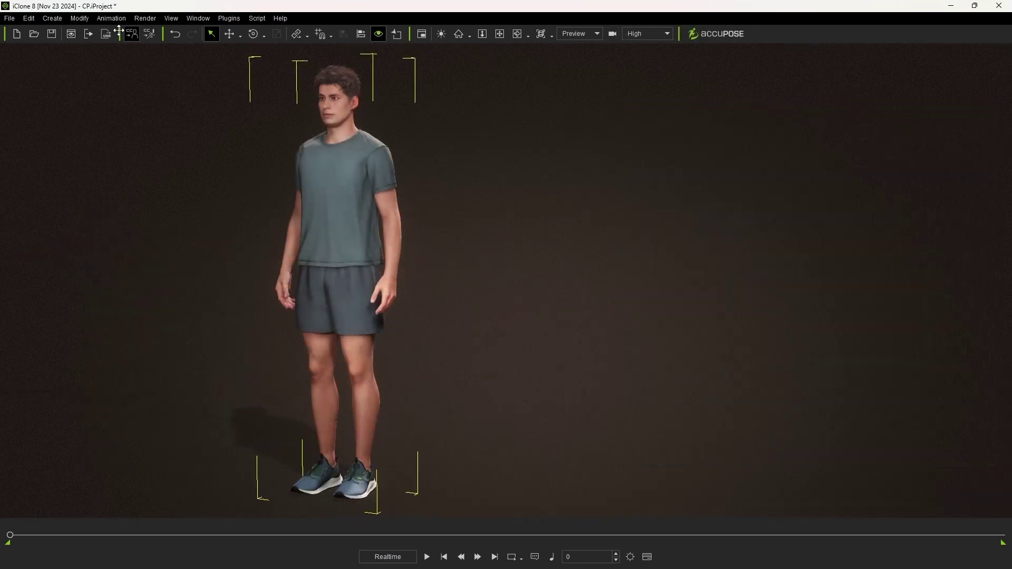
# Open AccuPOSE for the standing man and show its body control points
pyautogui.click(111, 18)
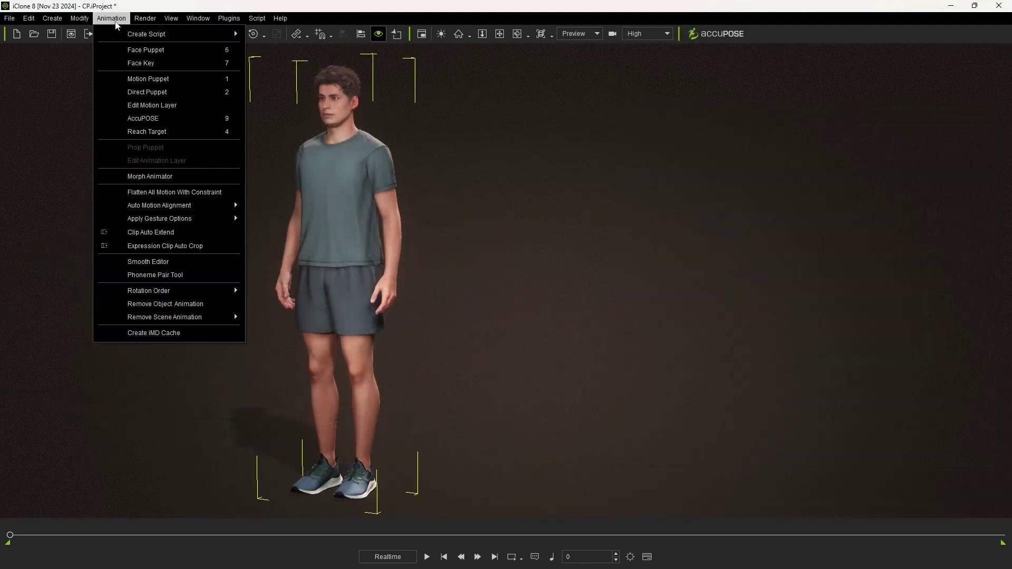
pyautogui.click(158, 119)
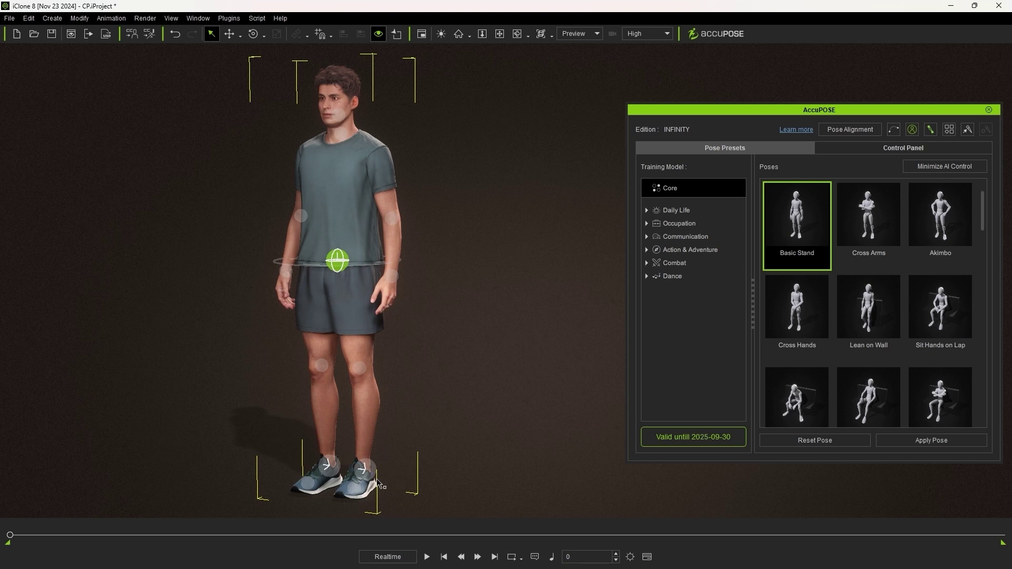
pyautogui.click(931, 155)
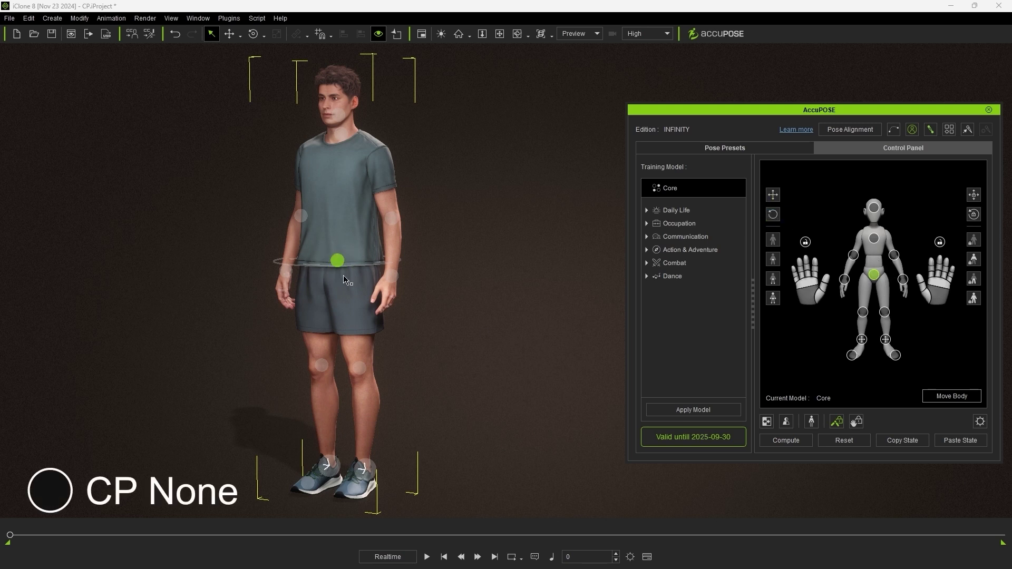
# Activate translation and rotation for the hip control point and view its list of translation, rotation and lock options
pyautogui.click(777, 200)
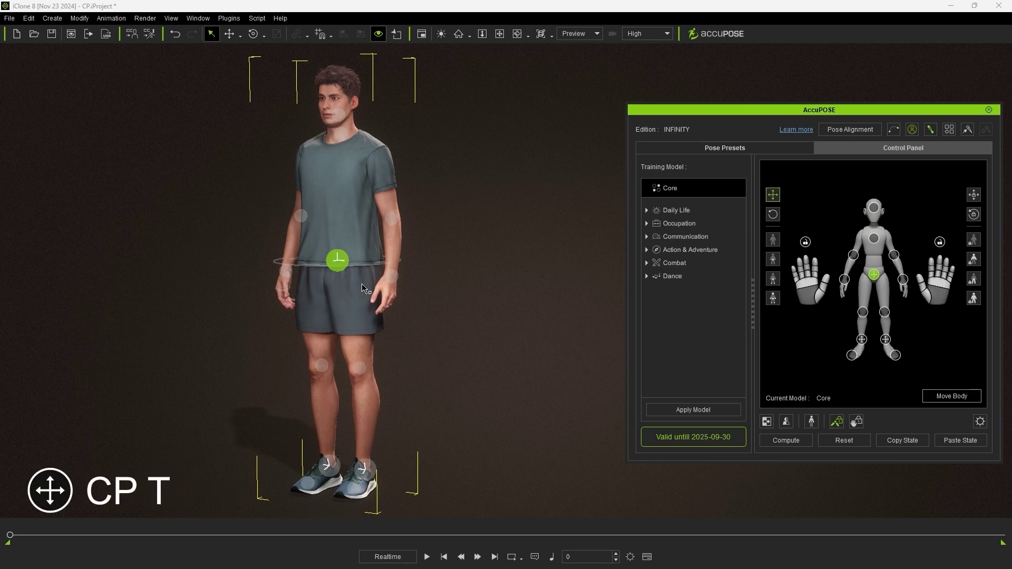
pyautogui.click(777, 216)
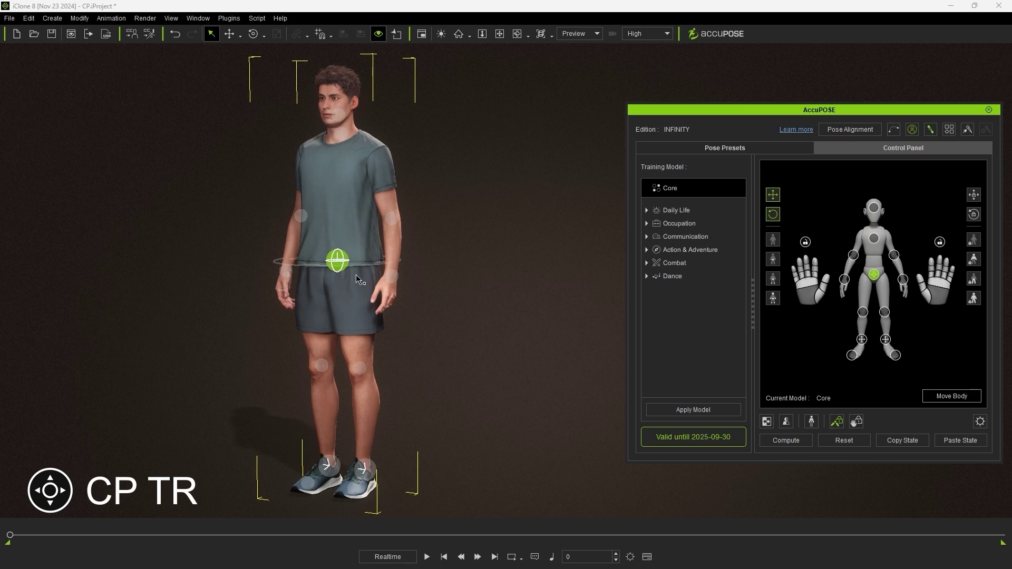
pyautogui.rightClick(874, 276)
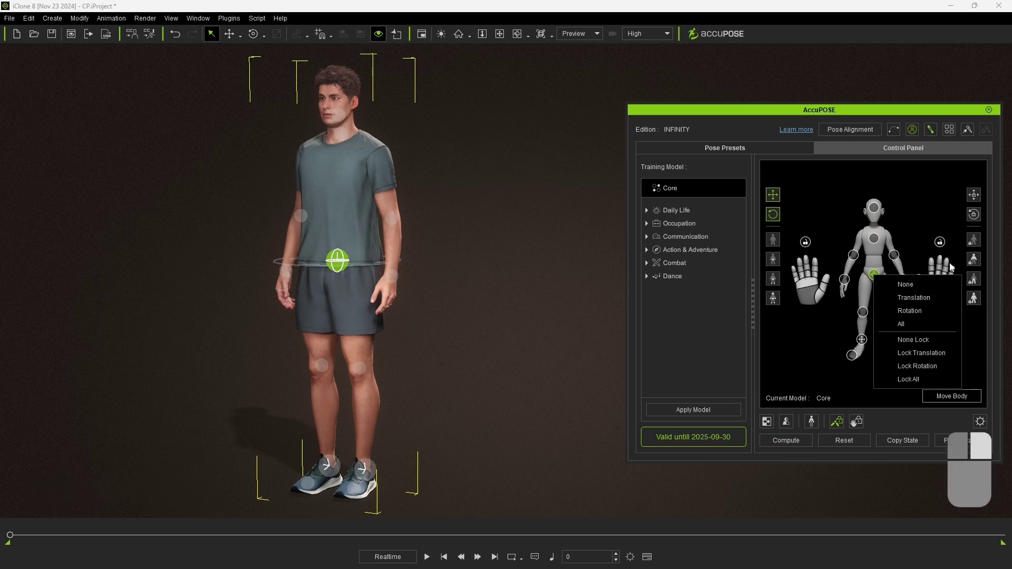
pyautogui.click(979, 342)
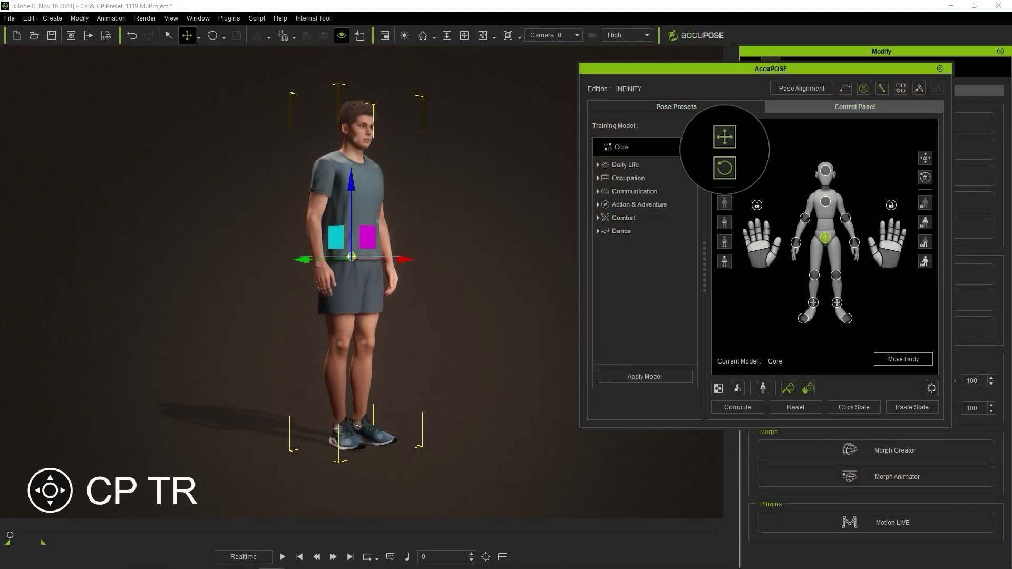
# Lift the man's left foot so the knee bends up in front, using the Core model with hip translation and rotation
pyautogui.click(358, 425)
pyautogui.moveTo(343, 402); pyautogui.dragTo(348, 303)
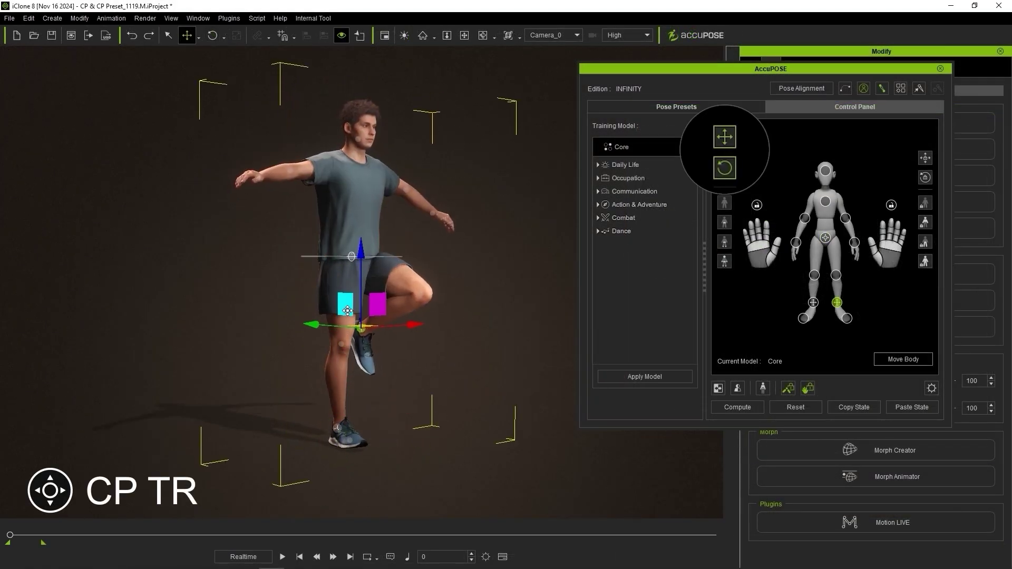
pyautogui.press('q')
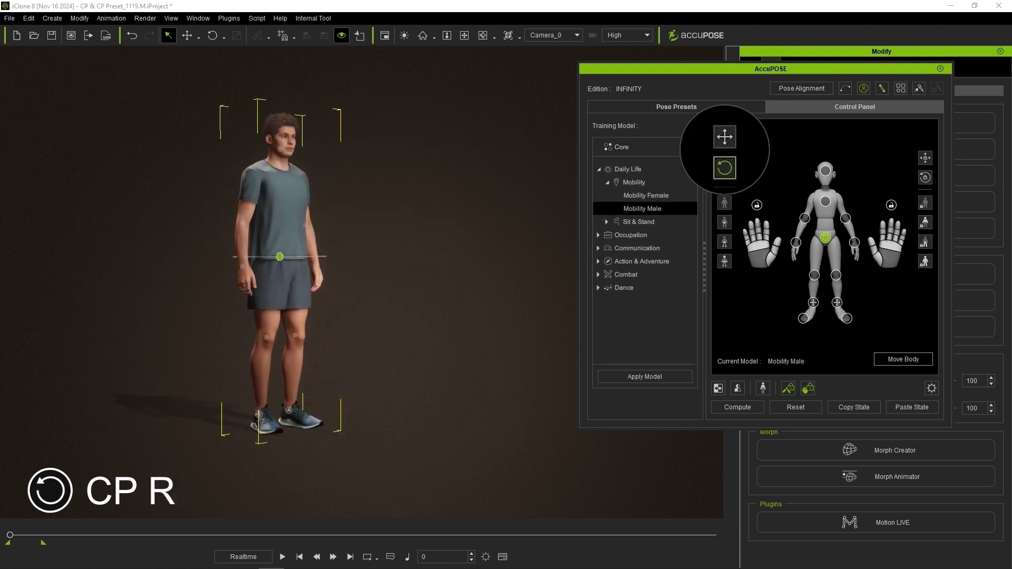
# Move the man's feet forward one after the other into walking strides, using the Mobility Male model with hip rotation only
pyautogui.click(288, 410)
pyautogui.moveTo(290, 406); pyautogui.dragTo(417, 432)
pyautogui.click(259, 409)
pyautogui.click(348, 414)
pyautogui.moveTo(331, 386); pyautogui.dragTo(506, 429)
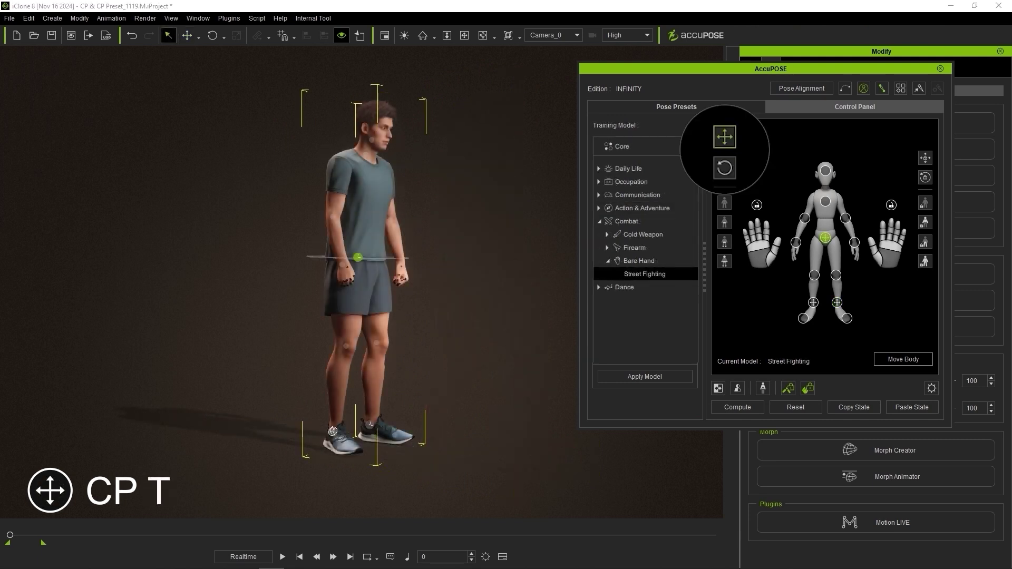
# Raise the man's right foot into a high kick, using the Street Fighting model with hip translation only
pyautogui.moveTo(332, 431); pyautogui.dragTo(515, 226)
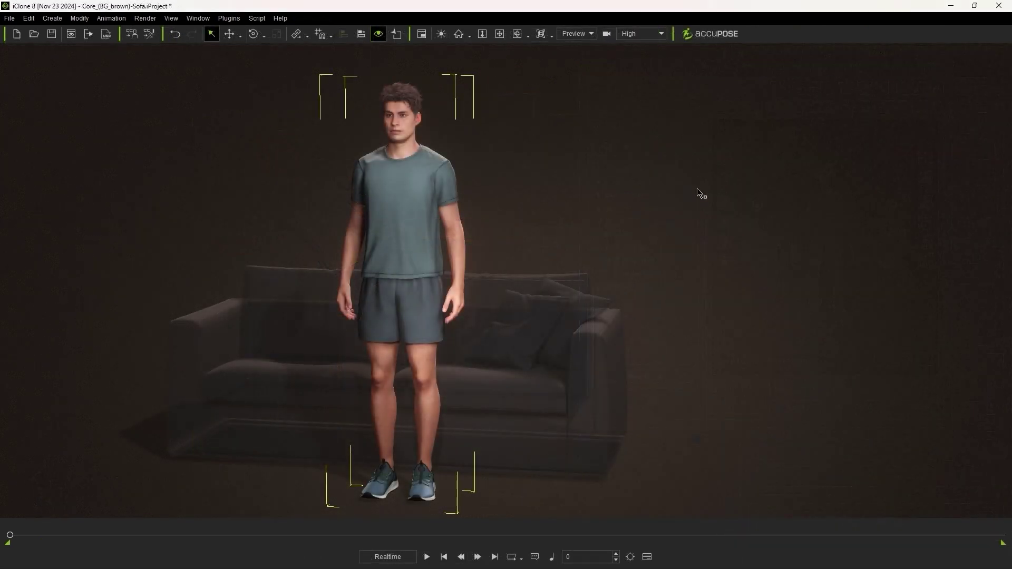
# Open AccuPOSE for the man by the sofa and move his hip down and back so he sits on it
pyautogui.click(704, 37)
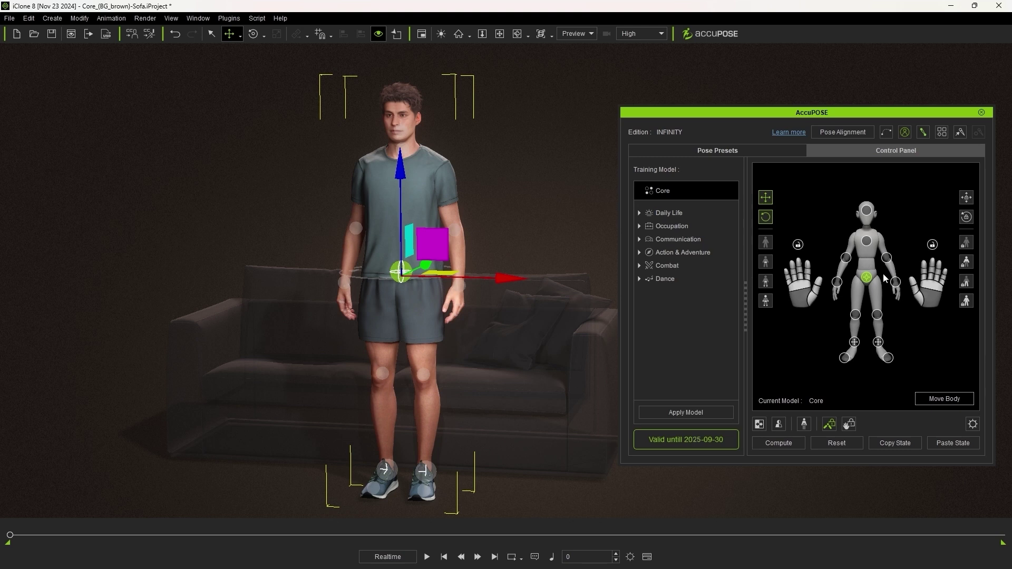
pyautogui.moveTo(435, 366); pyautogui.dragTo(441, 372, button='right')
pyautogui.moveTo(441, 372); pyautogui.dragTo(438, 377, button='middle')
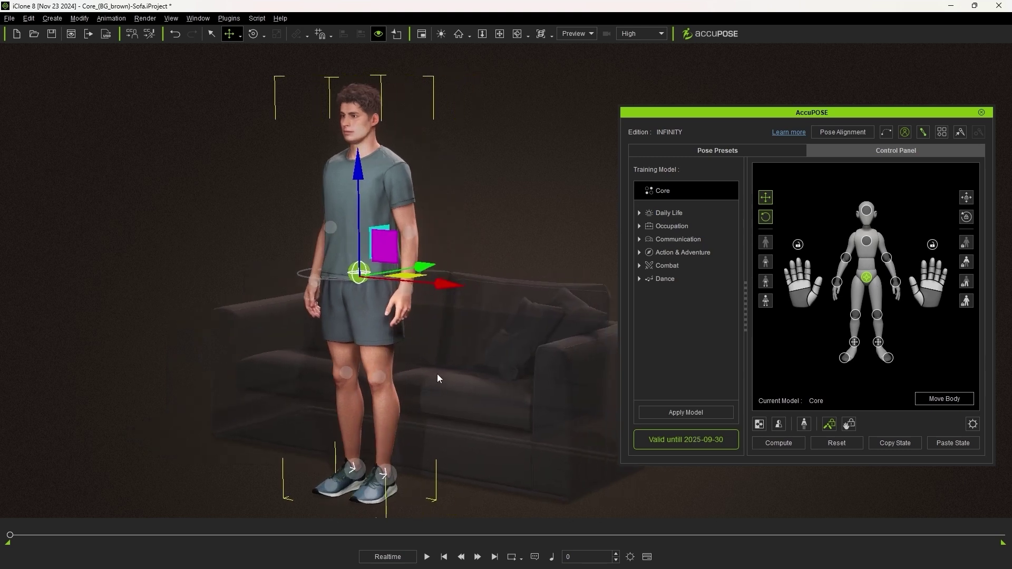
pyautogui.moveTo(394, 235); pyautogui.dragTo(468, 321)
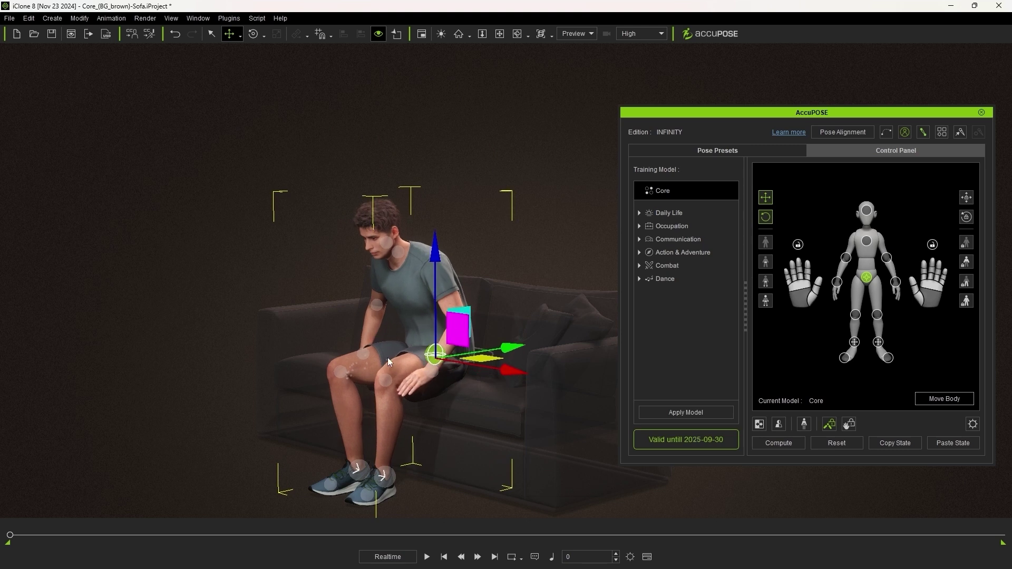
# Raise the seated man's right foot and cross it over his left knee
pyautogui.moveTo(388, 357); pyautogui.dragTo(536, 367, button='right')
pyautogui.moveTo(497, 365); pyautogui.dragTo(449, 347, button='middle')
pyautogui.click(347, 467)
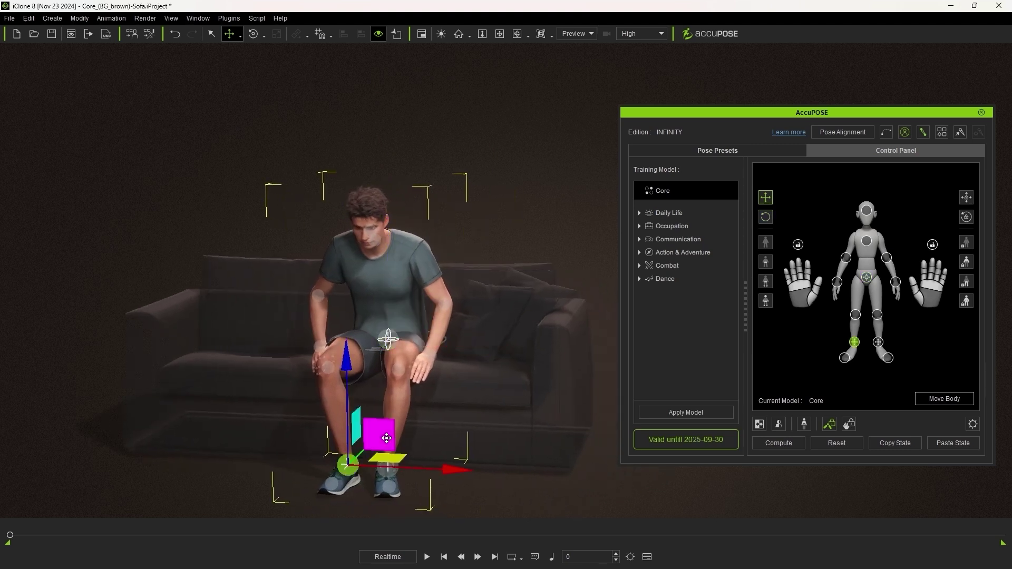
pyautogui.moveTo(386, 433); pyautogui.dragTo(448, 320)
pyautogui.press('q')
pyautogui.moveTo(417, 352); pyautogui.dragTo(452, 391, button='right')
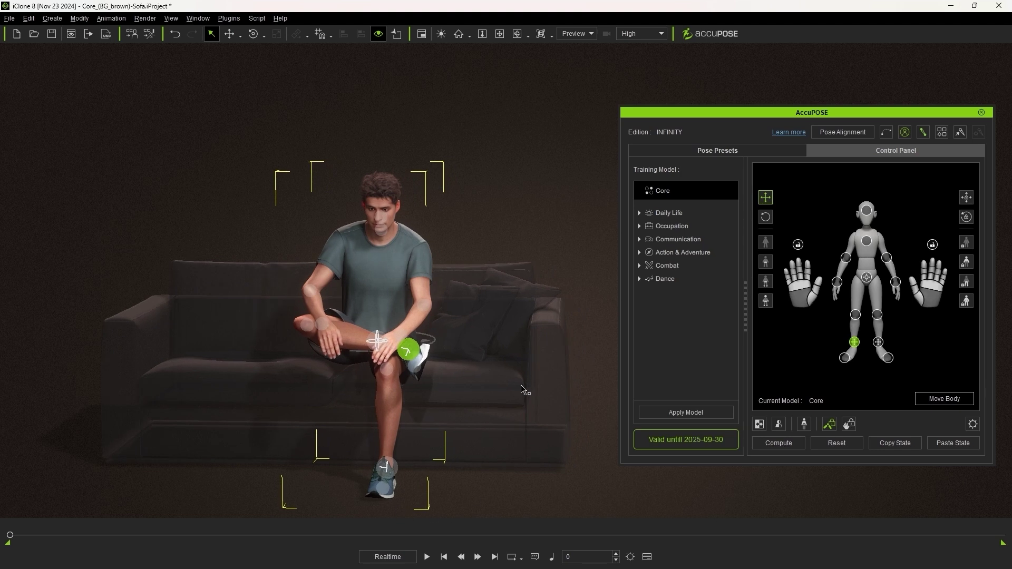
pyautogui.moveTo(521, 390); pyautogui.dragTo(314, 386, button='right')
pyautogui.moveTo(474, 348); pyautogui.dragTo(411, 342, button='middle')
pyautogui.moveTo(501, 316); pyautogui.dragTo(464, 315, button='right')
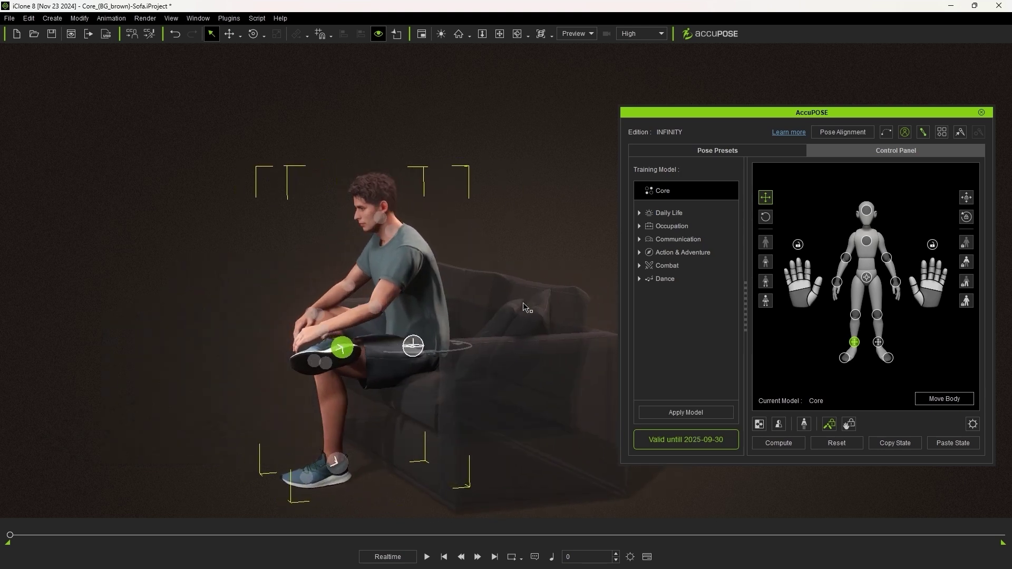
pyautogui.moveTo(365, 367); pyautogui.dragTo(445, 311, button='right')
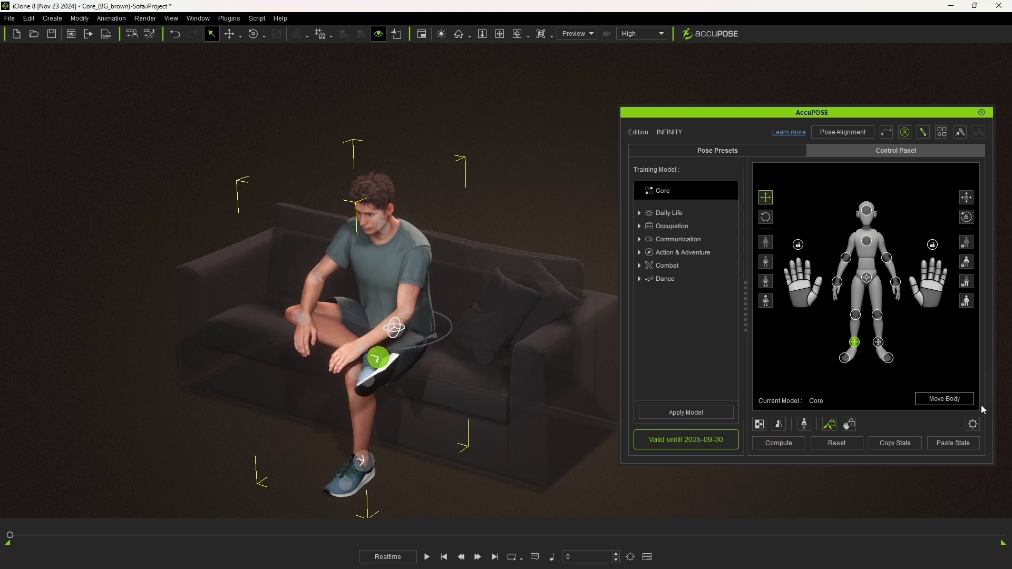
# Use Move Body to shift the cross-legged man farther back on the sofa and turn his whole body slightly
pyautogui.click(941, 404)
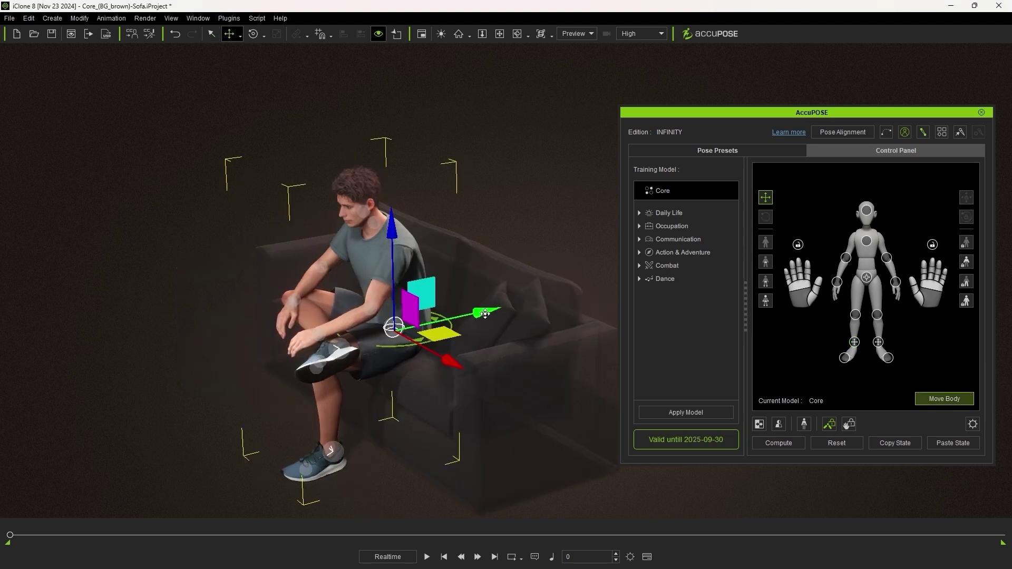
pyautogui.moveTo(481, 308); pyautogui.dragTo(519, 299)
pyautogui.moveTo(519, 299); pyautogui.dragTo(417, 395, button='right')
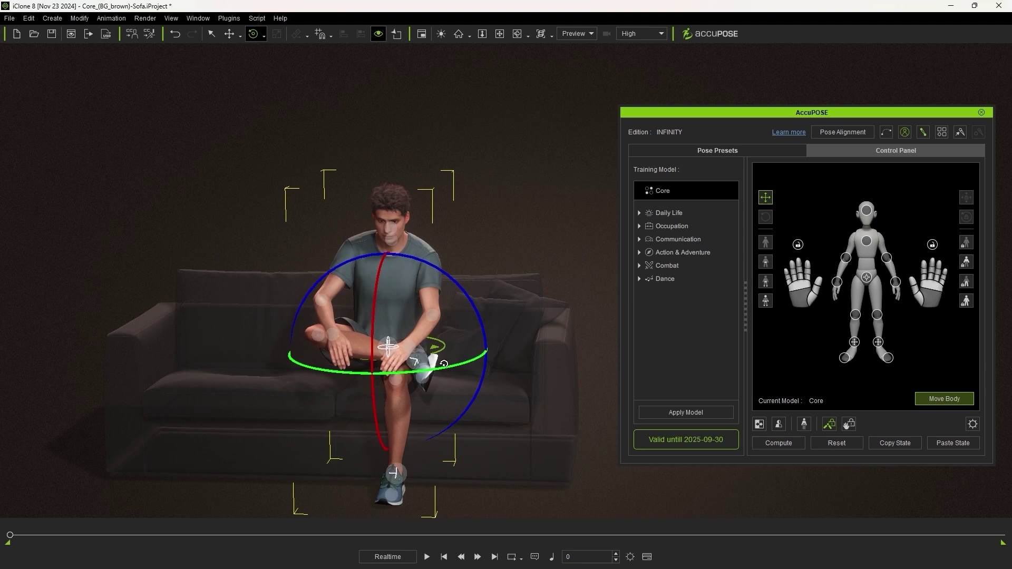
pyautogui.moveTo(444, 364)
pyautogui.mouseDown()
pyautogui.moveTo(390, 361)
pyautogui.moveTo(452, 364)
pyautogui.moveTo(440, 364)
pyautogui.mouseUp()
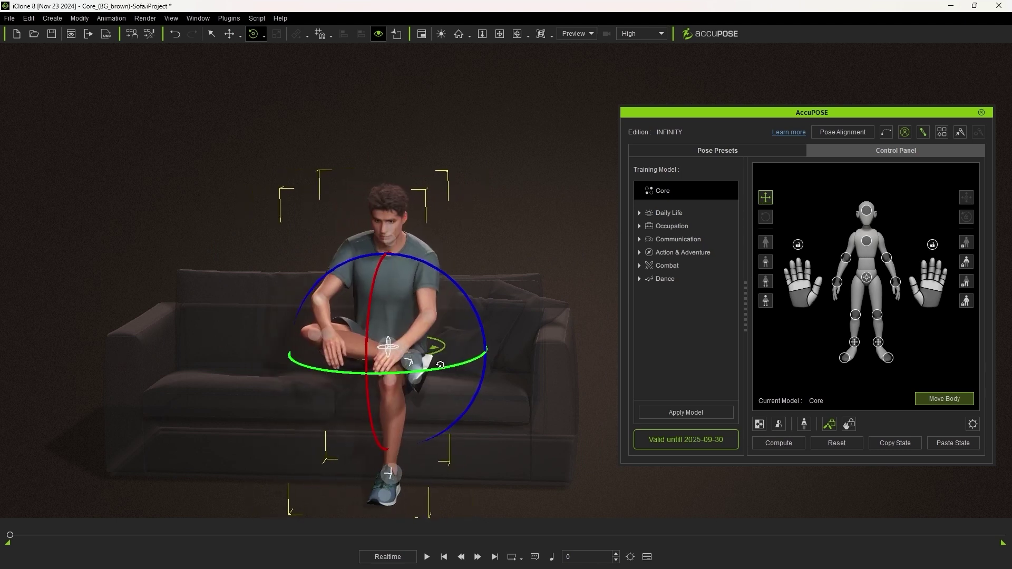
pyautogui.press('q')
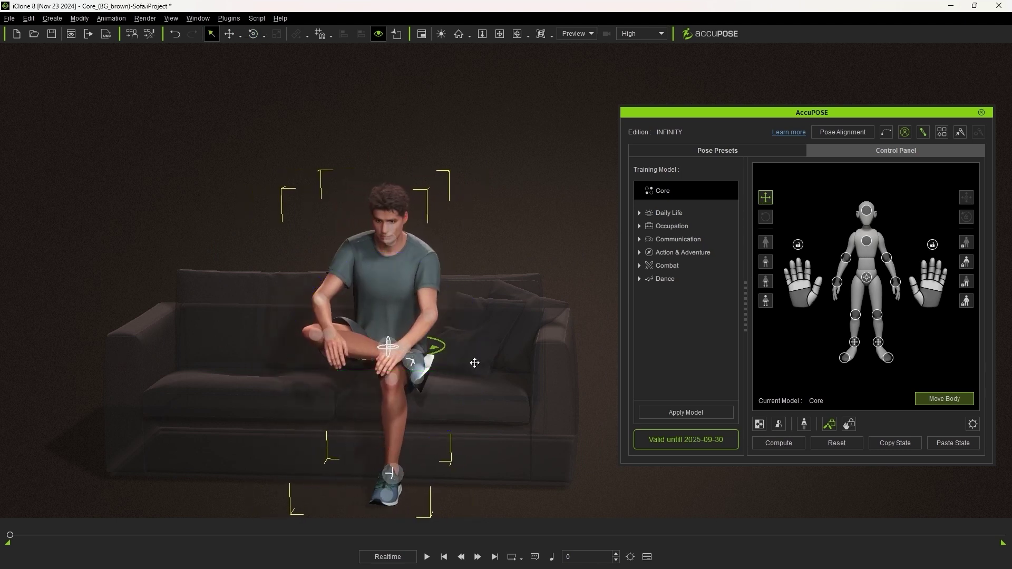
# Enable both translation and rotation for the man's right hand control point
pyautogui.moveTo(474, 362); pyautogui.dragTo(474, 344, button='middle')
pyautogui.moveTo(346, 409); pyautogui.dragTo(387, 456, button='middle')
pyautogui.moveTo(429, 395); pyautogui.dragTo(485, 411, button='middle')
pyautogui.scroll(1, 475, 420)
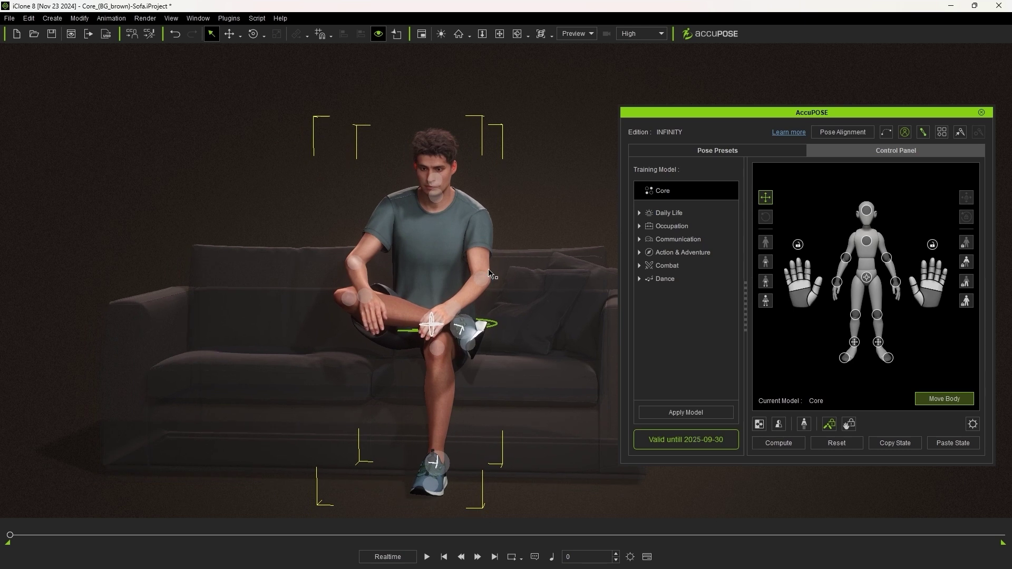
pyautogui.click(362, 297)
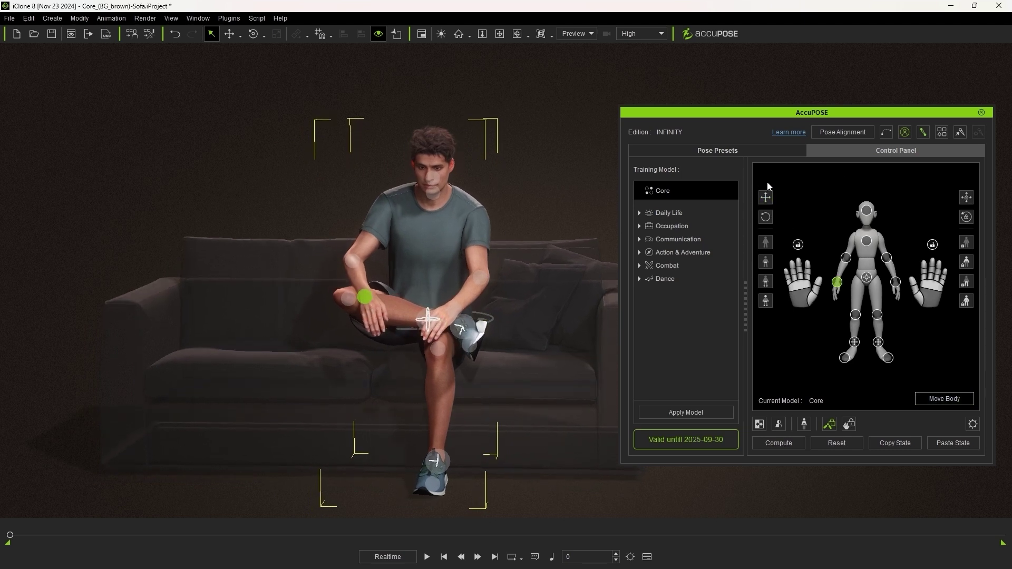
pyautogui.hotkey('shift', 'w')
pyautogui.hotkey('shift', 'e')
pyautogui.press('w')
# Move the man's right hand so that it rests on his right knee
pyautogui.keyDown('alt'); pyautogui.moveTo(403, 319); pyautogui.dragTo(343, 316); pyautogui.keyUp('alt')
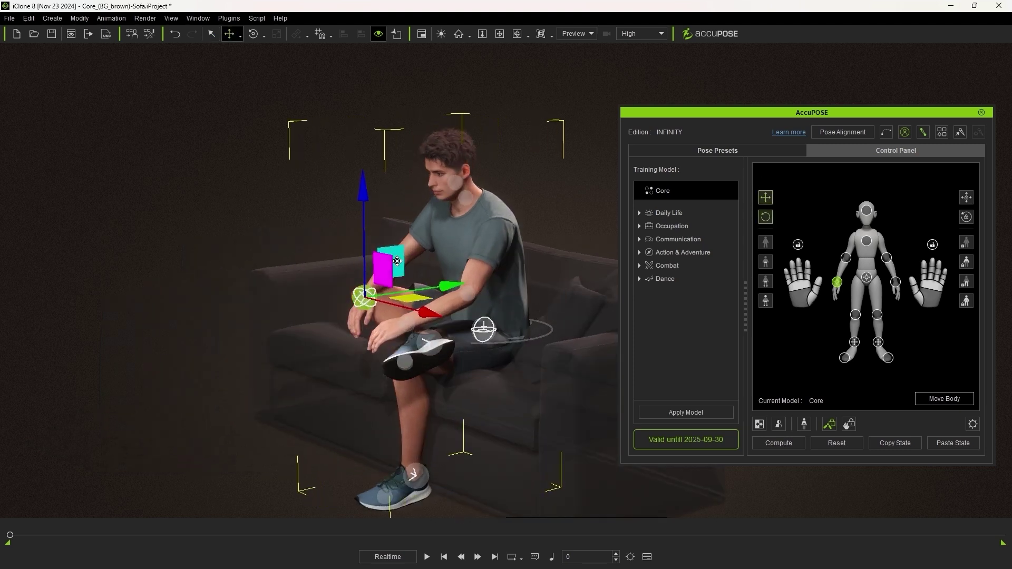
pyautogui.moveTo(400, 257); pyautogui.dragTo(408, 246)
pyautogui.keyDown('alt'); pyautogui.moveTo(408, 343); pyautogui.dragTo(474, 337); pyautogui.keyUp('alt')
pyautogui.moveTo(423, 259); pyautogui.dragTo(387, 268)
pyautogui.keyDown('alt'); pyautogui.moveTo(274, 311); pyautogui.dragTo(166, 309); pyautogui.keyUp('alt')
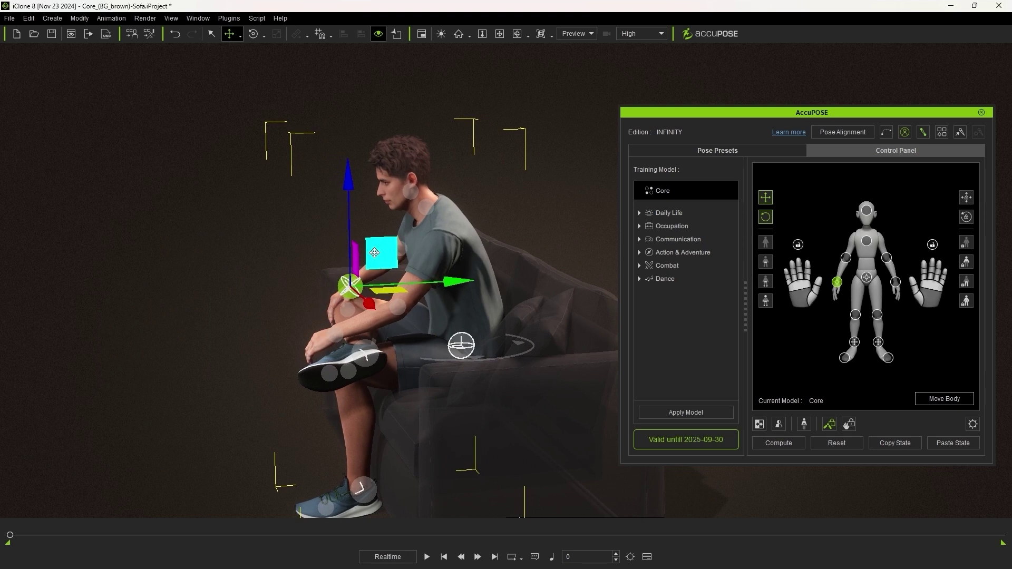
pyautogui.press('e')
pyautogui.press('w')
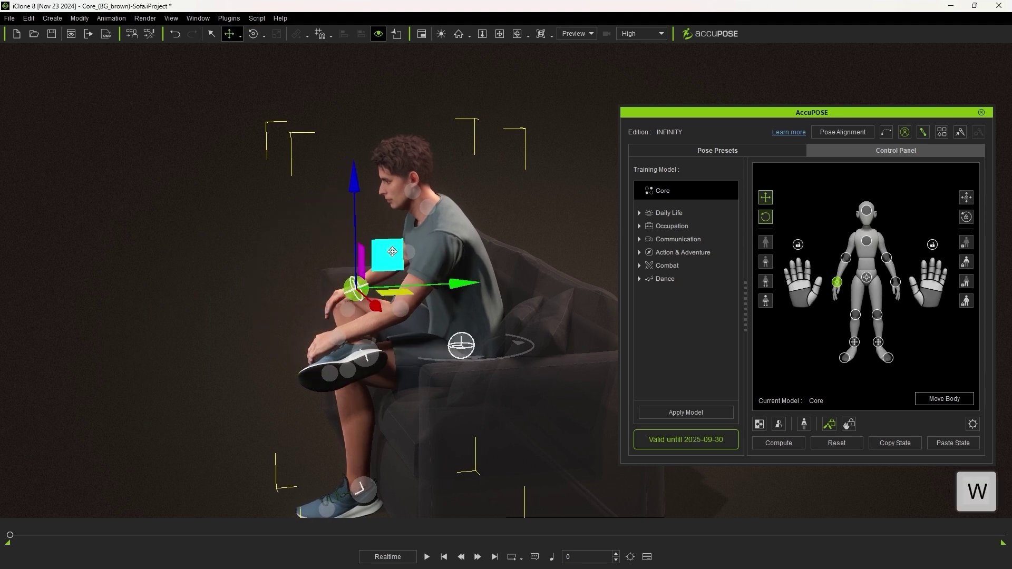
pyautogui.moveTo(437, 318); pyautogui.dragTo(346, 292, button='right')
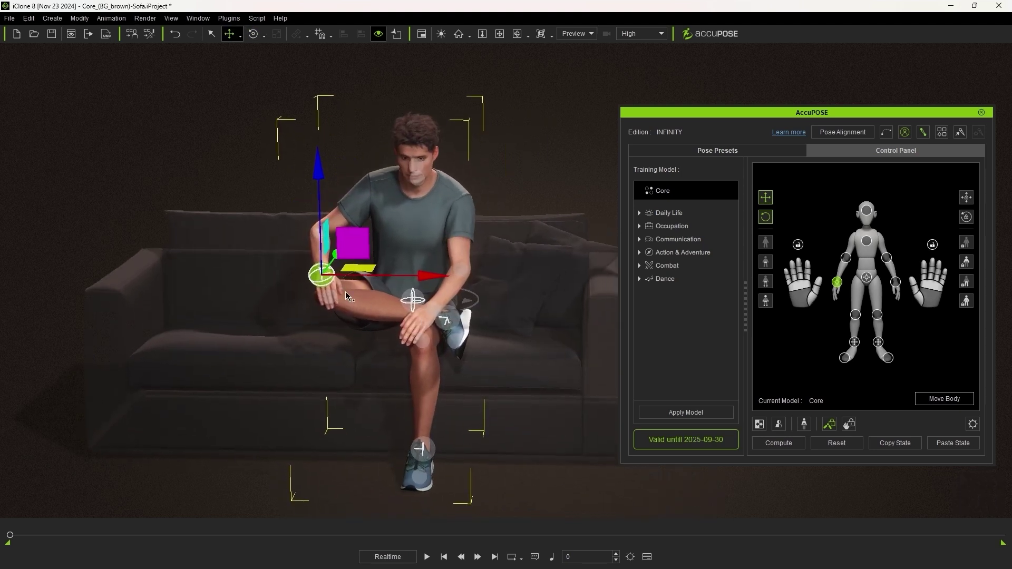
pyautogui.press('q')
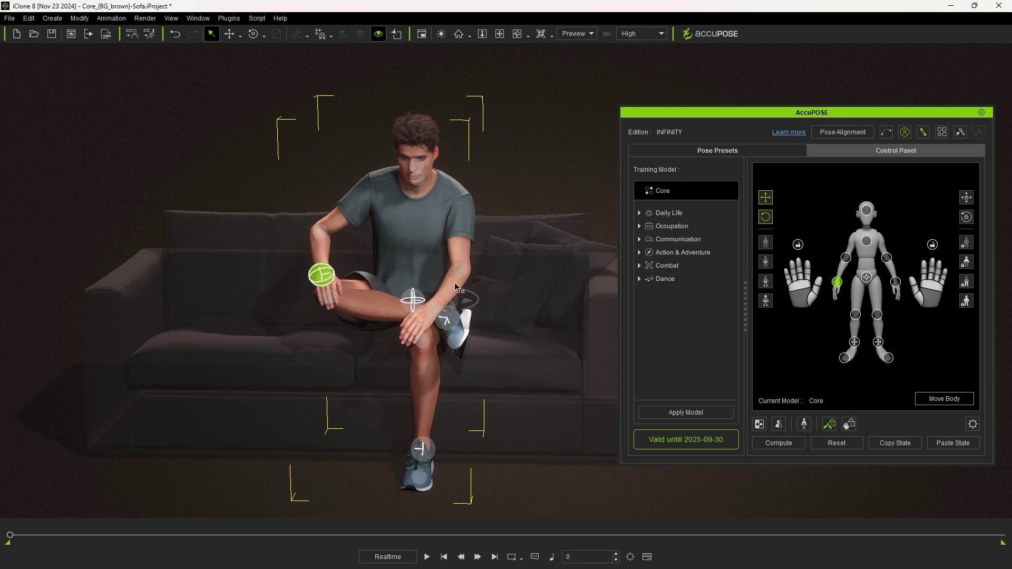
# Move the man's left hand onto the lower shin of his crossed right leg
pyautogui.click(431, 306)
pyautogui.press('w')
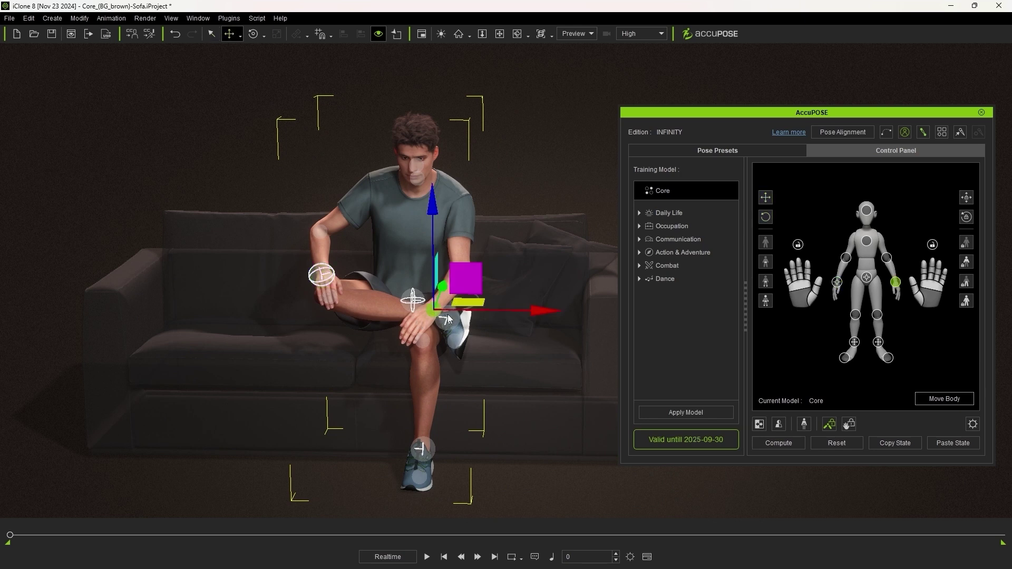
pyautogui.moveTo(431, 306); pyautogui.dragTo(354, 367, button='right')
pyautogui.moveTo(461, 276); pyautogui.dragTo(492, 265)
pyautogui.press('q')
pyautogui.moveTo(452, 347); pyautogui.dragTo(470, 320, button='right')
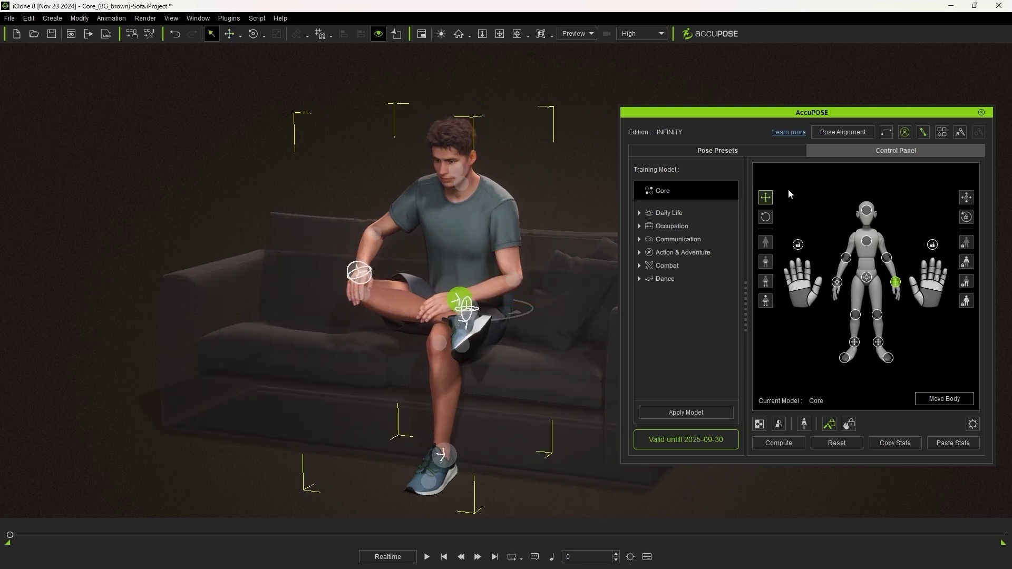
# Rotate the man's left hand at the wrist so it lies along the crossed leg
pyautogui.moveTo(399, 374); pyautogui.dragTo(453, 371, button='right')
pyautogui.press('e')
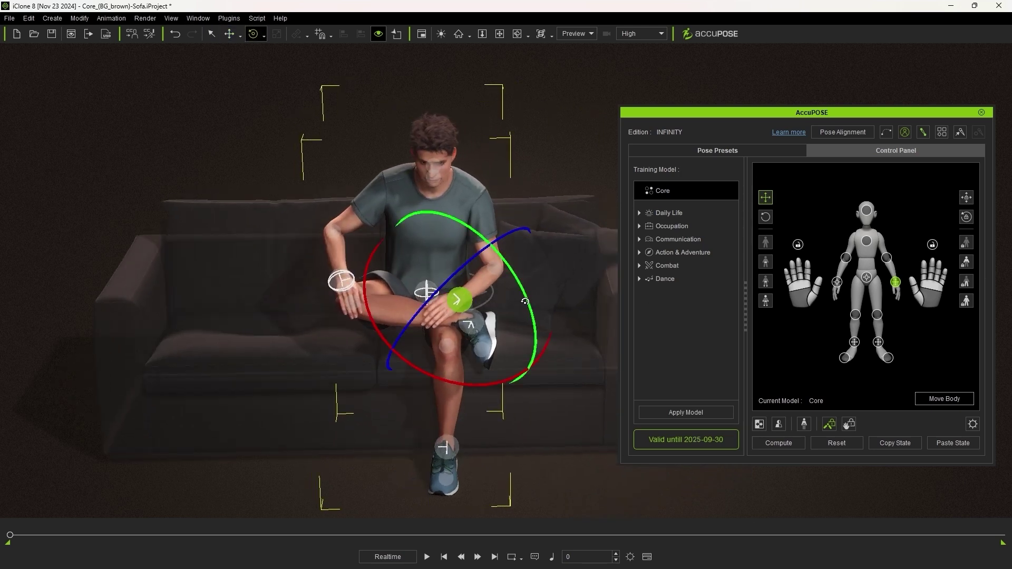
pyautogui.moveTo(525, 302); pyautogui.dragTo(516, 285, button='right')
pyautogui.moveTo(492, 342); pyautogui.dragTo(533, 274)
pyautogui.press('q')
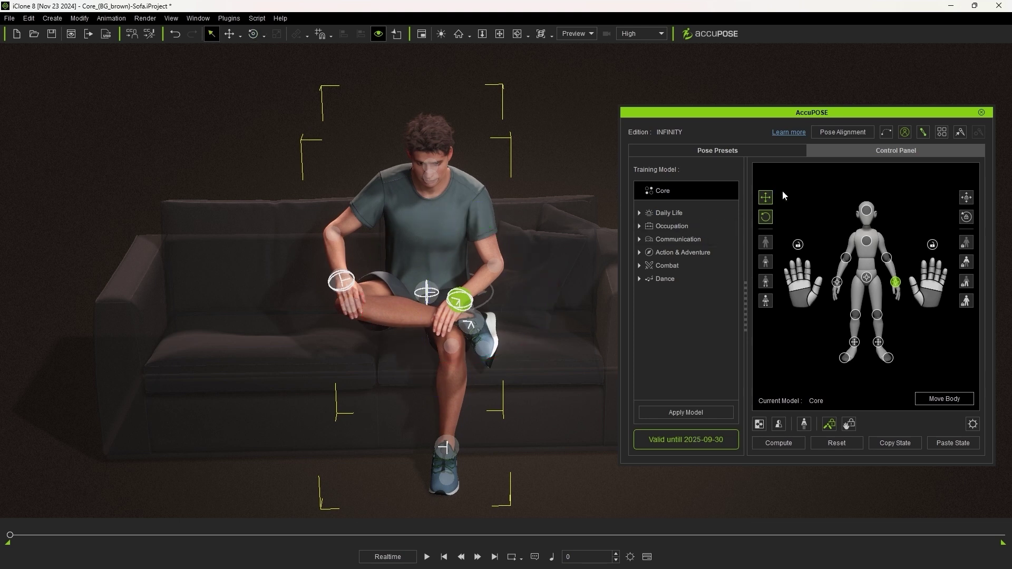
pyautogui.press('e')
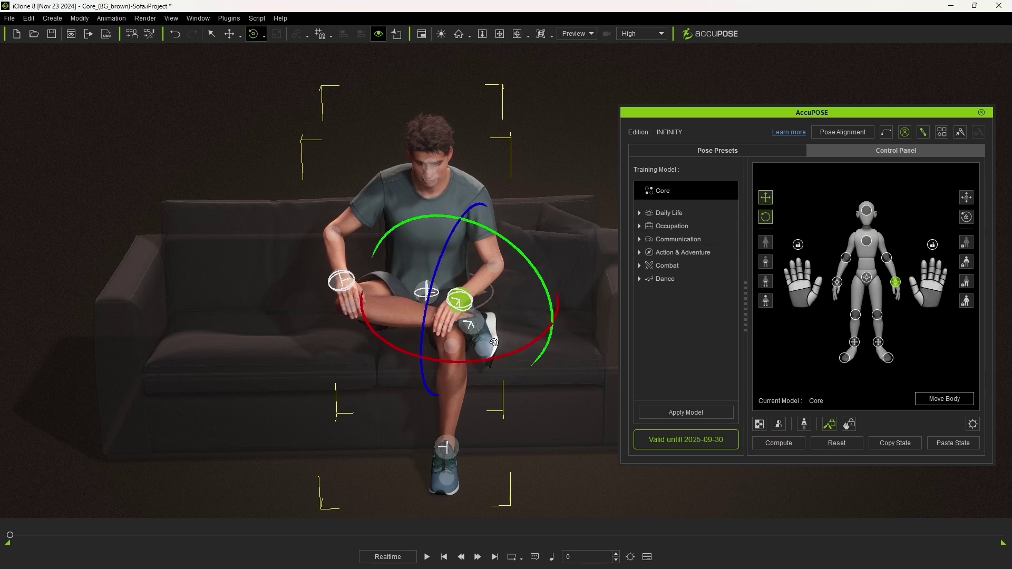
# Fine-tune the left hand's position so it rests near the ankle of the crossed leg
pyautogui.press('w')
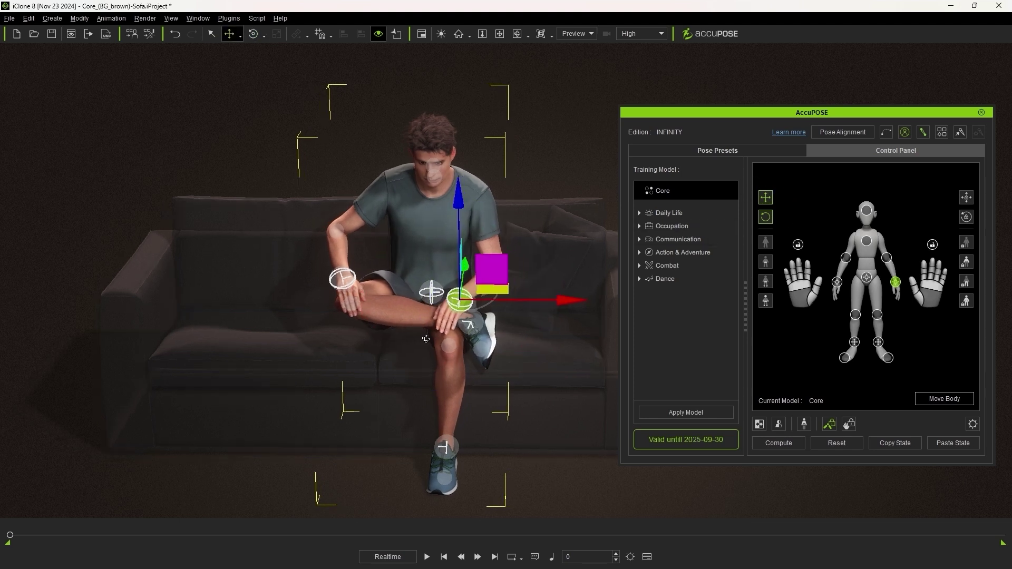
pyautogui.moveTo(486, 355); pyautogui.dragTo(479, 278, button='right')
pyautogui.moveTo(497, 251); pyautogui.dragTo(500, 251)
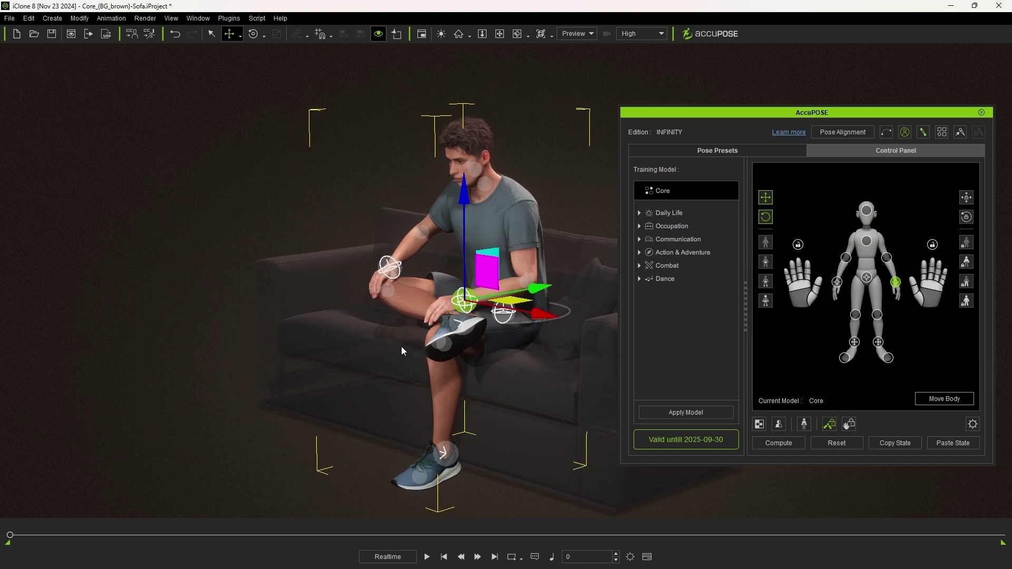
pyautogui.moveTo(401, 346); pyautogui.dragTo(527, 327, button='right')
pyautogui.moveTo(567, 303); pyautogui.dragTo(575, 300)
pyautogui.press('q')
pyautogui.moveTo(576, 301); pyautogui.dragTo(505, 298, button='right')
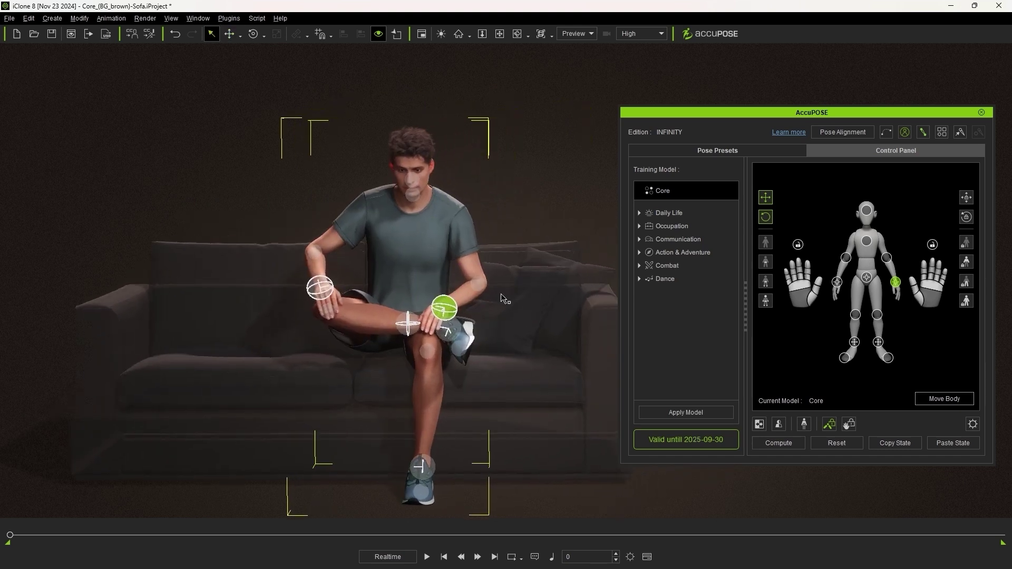
# Rotate the seated man's head slightly from its head control point
pyautogui.click(418, 178)
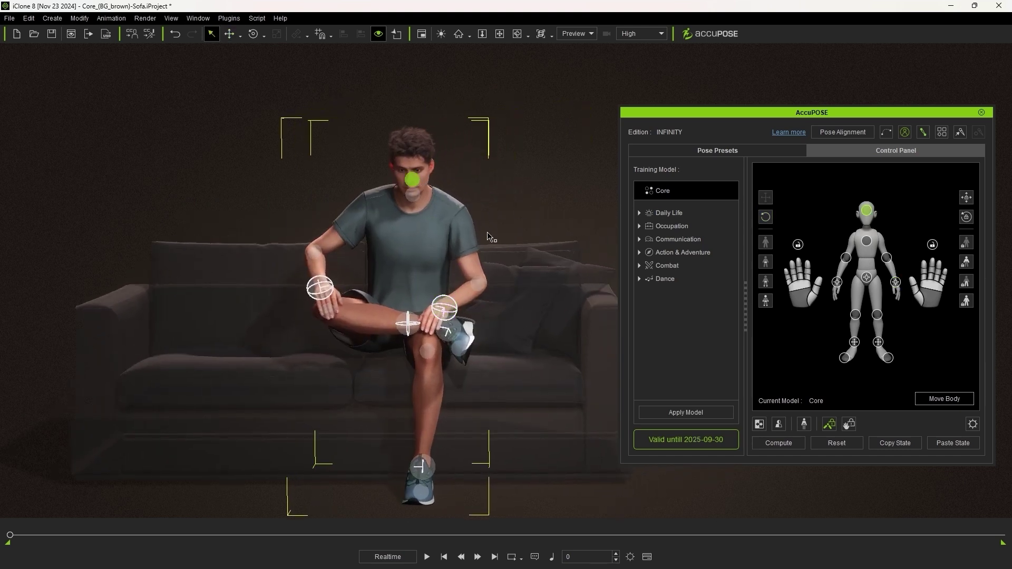
pyautogui.press('e')
pyautogui.moveTo(407, 246); pyautogui.dragTo(402, 235)
pyautogui.press('q')
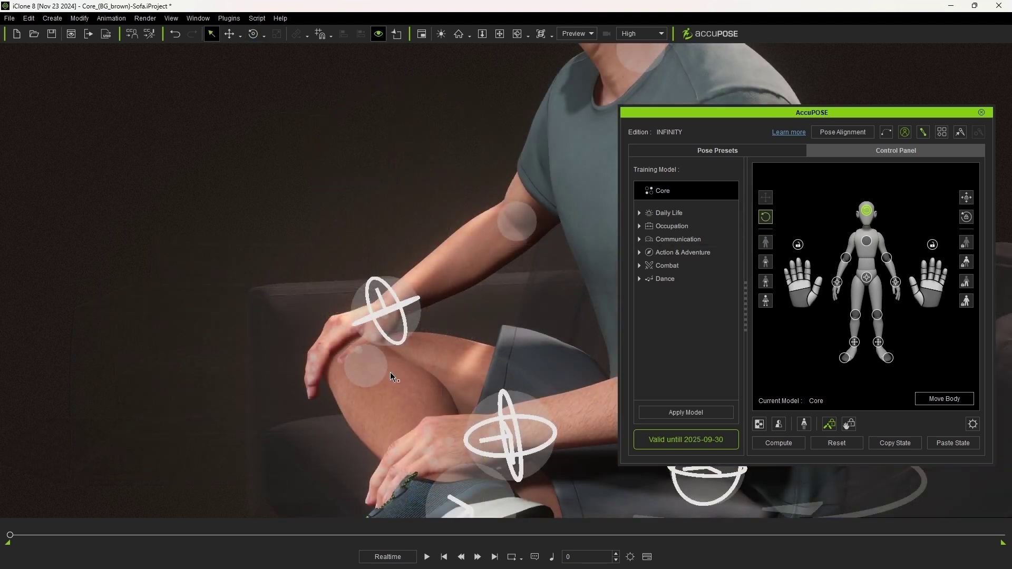
# Adjust the rotation of the right hand's thumb so the hand fits over the knee
pyautogui.moveTo(293, 399); pyautogui.dragTo(506, 409, button='right')
pyautogui.scroll(-5, 507, 410)
pyautogui.moveTo(507, 410); pyautogui.dragTo(407, 344, button='middle')
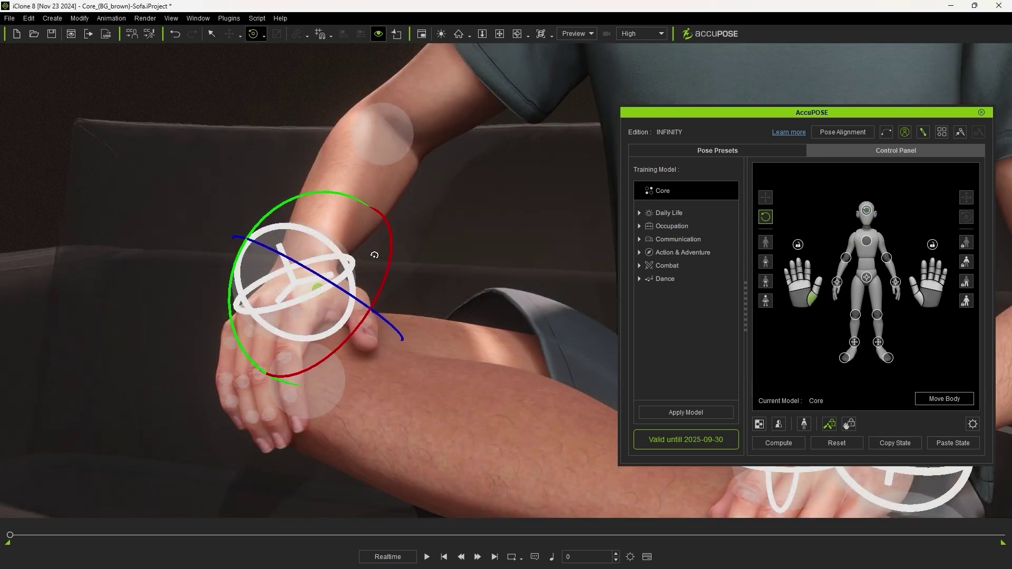
pyautogui.press('q')
pyautogui.scroll(-8, 388, 395)
pyautogui.moveTo(463, 386); pyautogui.dragTo(375, 414, button='middle')
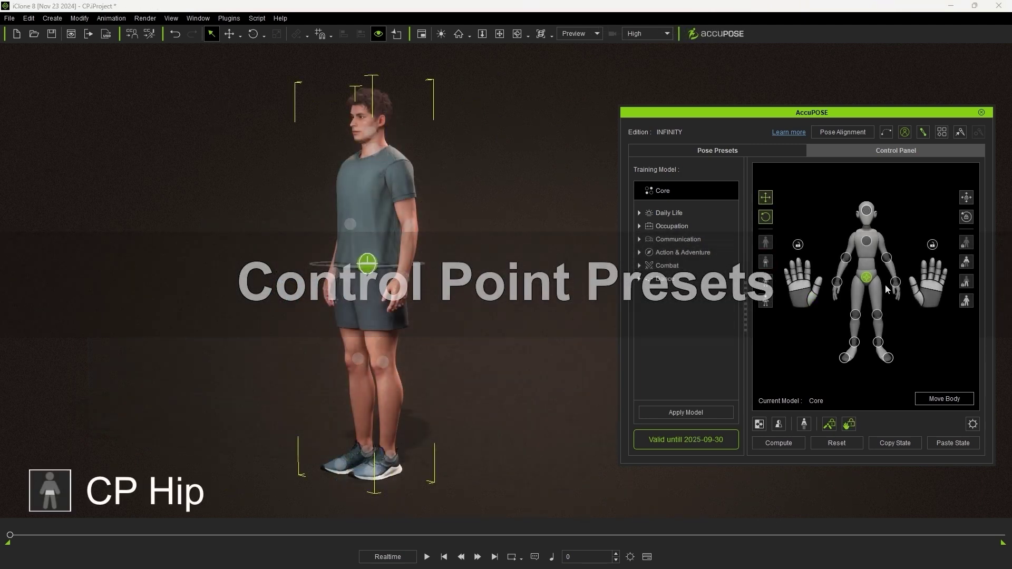
# Rotate the standing man's hip control point to repose his whole body, using the Core model
pyautogui.press('e')
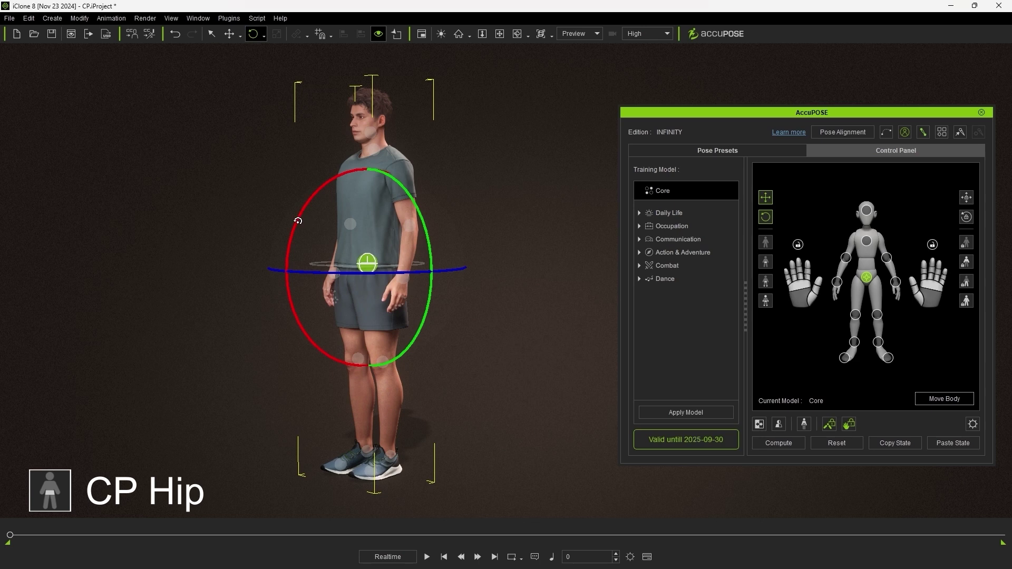
pyautogui.moveTo(297, 221); pyautogui.dragTo(423, 439)
pyautogui.moveTo(399, 267); pyautogui.dragTo(437, 316)
pyautogui.press('q')
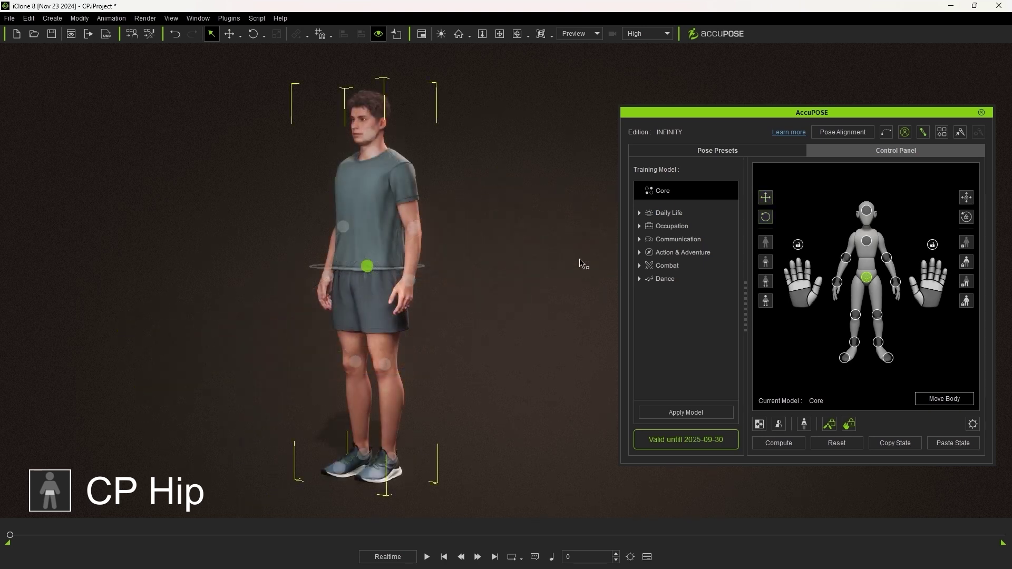
# Apply the CP Hip preset and rotate the man's hip until he is upside down in a handstand
pyautogui.hotkey('shift', '2')
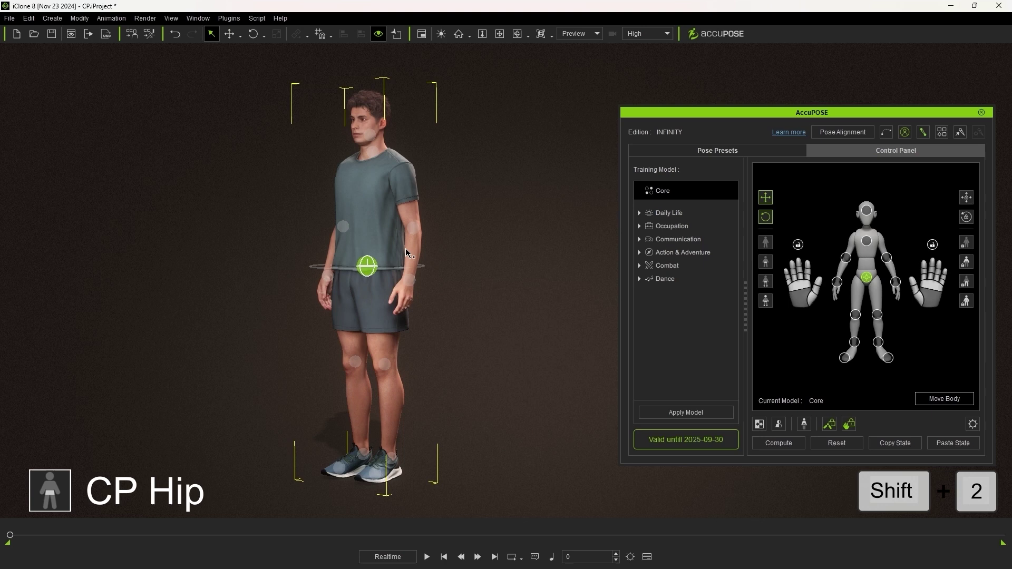
pyautogui.press('e')
pyautogui.moveTo(316, 208); pyautogui.dragTo(326, 320)
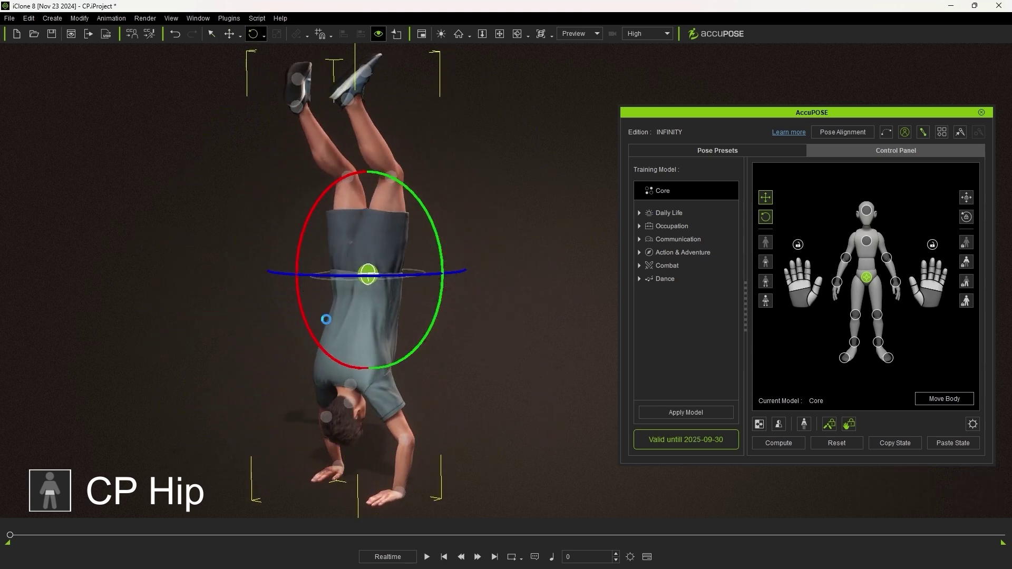
pyautogui.press('q')
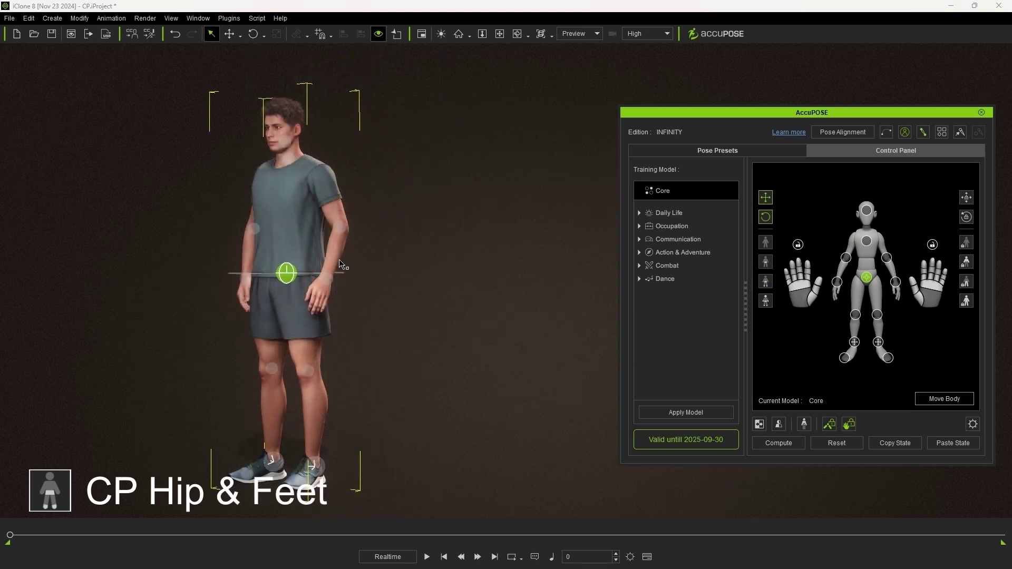
# Move the hip down and back into a seated pose with the feet fixed, and adjust the hip's rotation
pyautogui.press('w')
pyautogui.keyDown('alt'); pyautogui.moveTo(374, 351); pyautogui.dragTo(329, 347, button='right'); pyautogui.keyUp('alt')
pyautogui.moveTo(324, 252); pyautogui.dragTo(430, 329)
pyautogui.press('e')
pyautogui.moveTo(358, 263)
pyautogui.mouseDown()
pyautogui.moveTo(332, 269)
pyautogui.moveTo(377, 269)
pyautogui.mouseUp()
pyautogui.moveTo(427, 308); pyautogui.dragTo(419, 277)
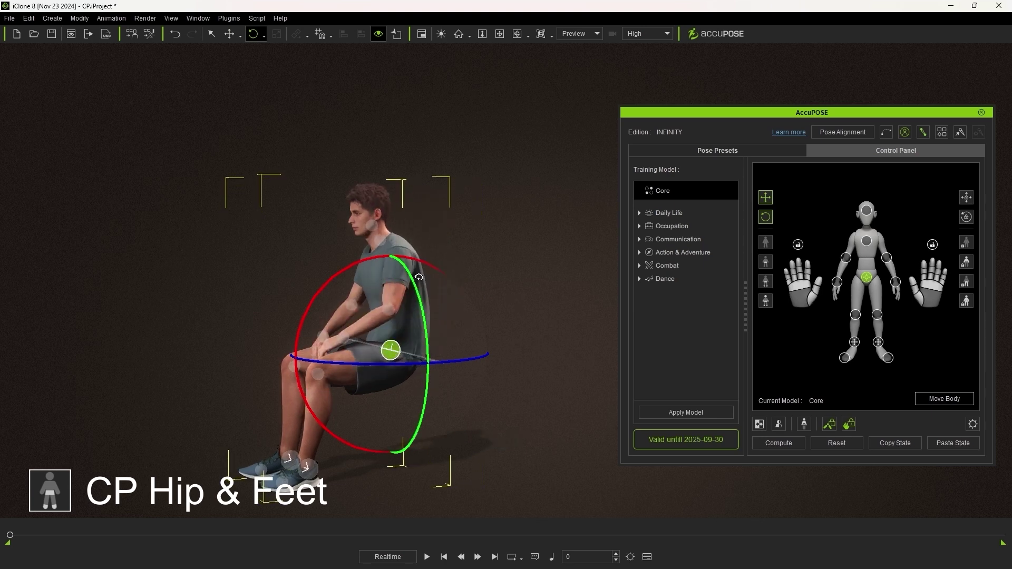
# Lower the man's hip to the ground and rotate it backward until he lies on his back
pyautogui.press('w')
pyautogui.moveTo(423, 320); pyautogui.dragTo(483, 414)
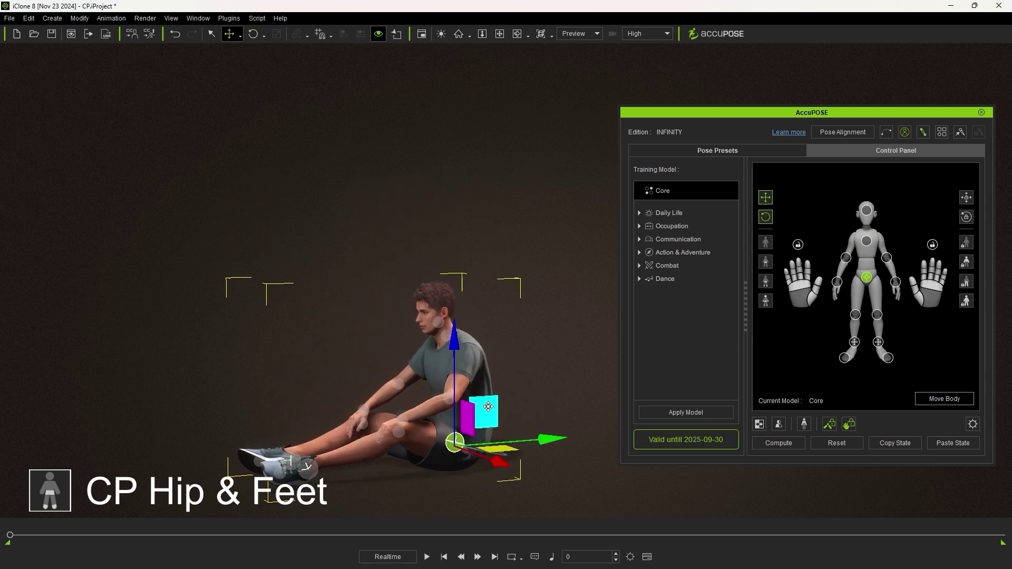
pyautogui.keyDown('alt'); pyautogui.moveTo(429, 473); pyautogui.dragTo(399, 416, button='middle'); pyautogui.keyUp('alt')
pyautogui.keyDown('alt'); pyautogui.moveTo(399, 415); pyautogui.dragTo(380, 414); pyautogui.keyUp('alt')
pyautogui.press('e')
pyautogui.moveTo(458, 300); pyautogui.dragTo(494, 316)
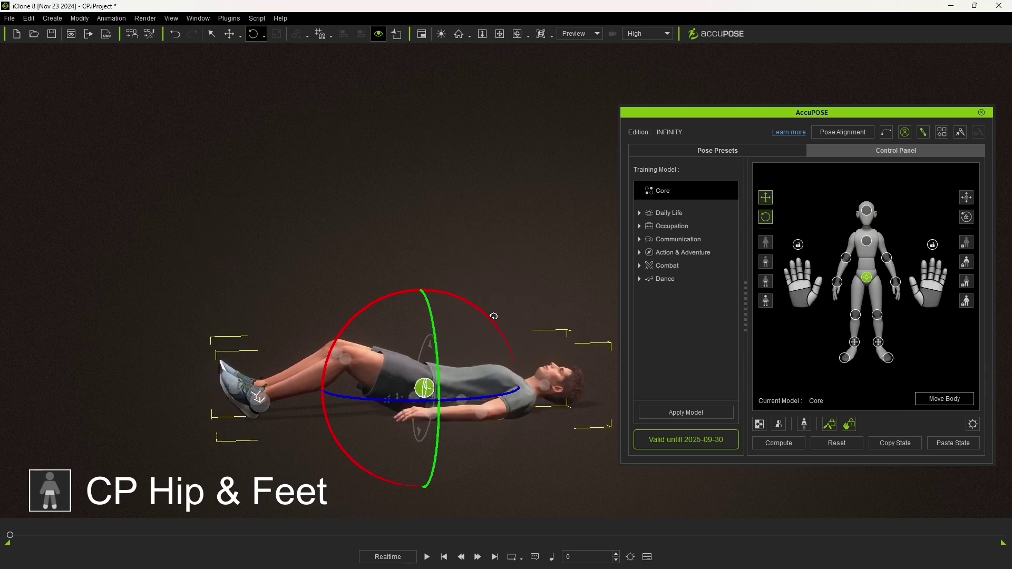
# Apply the CP Hip & Feet preset to the standing man and lower his hip until he kneels sitting on his heels
pyautogui.moveTo(518, 389); pyautogui.dragTo(462, 435, button='right')
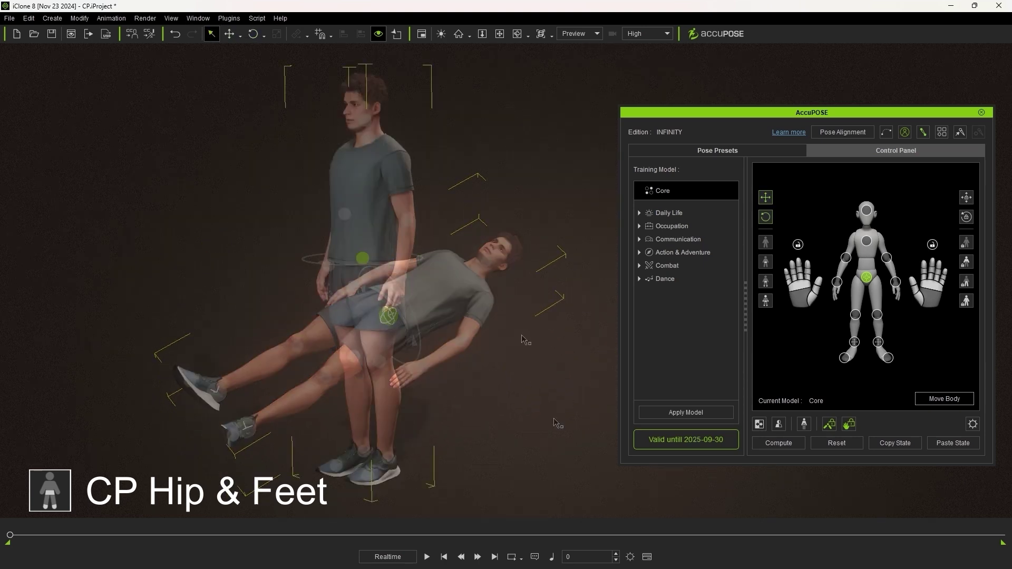
pyautogui.hotkey('shift', '3')
pyautogui.hotkey('shift', '3')
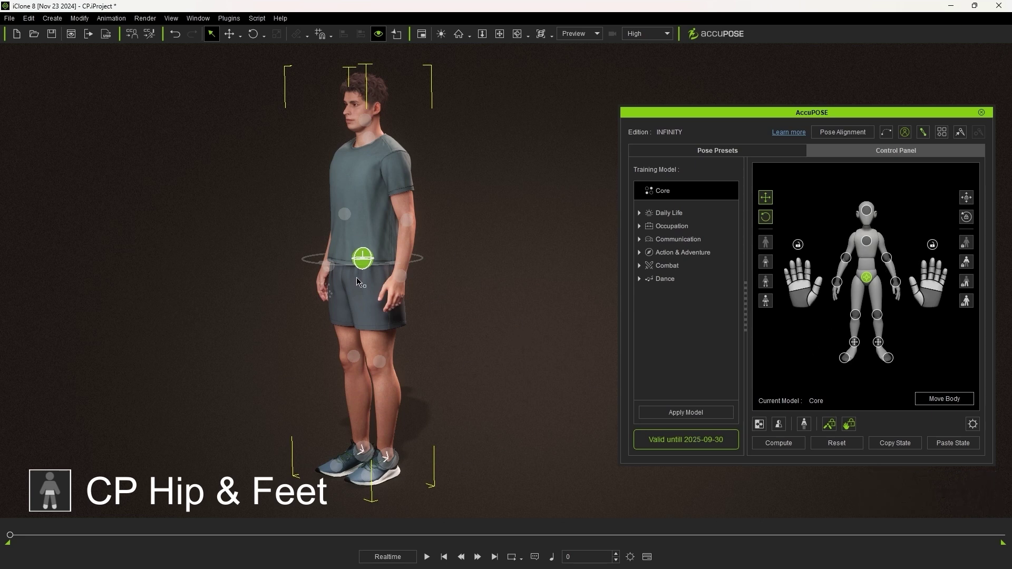
pyautogui.press('w')
pyautogui.moveTo(530, 336); pyautogui.dragTo(476, 330, button='right')
pyautogui.moveTo(454, 225); pyautogui.dragTo(380, 335)
pyautogui.moveTo(446, 371); pyautogui.dragTo(427, 370, button='right')
pyautogui.moveTo(353, 312); pyautogui.dragTo(407, 352)
pyautogui.press('q')
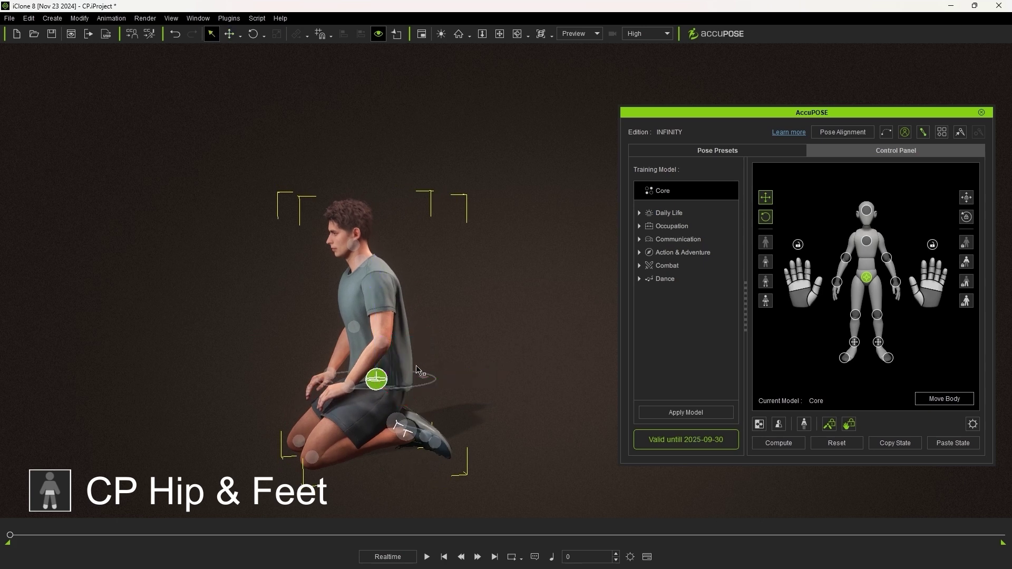
# Alternately move and rotate the kneeling man's hip to produce further poses driven by the hip and feet control points
pyautogui.moveTo(411, 376)
pyautogui.mouseDown(button='right')
pyautogui.moveTo(563, 385)
pyautogui.moveTo(428, 382)
pyautogui.mouseUp(button='right')
pyautogui.moveTo(428, 383); pyautogui.dragTo(474, 356, button='middle')
pyautogui.press('w')
pyautogui.moveTo(462, 326); pyautogui.dragTo(391, 287)
pyautogui.press('e')
pyautogui.moveTo(372, 224); pyautogui.dragTo(273, 253)
pyautogui.moveTo(468, 370); pyautogui.dragTo(522, 348, button='middle')
pyautogui.press('w')
pyautogui.moveTo(447, 264); pyautogui.dragTo(342, 303)
pyautogui.press('e')
pyautogui.press('q')
pyautogui.moveTo(342, 303); pyautogui.dragTo(396, 395, button='right')
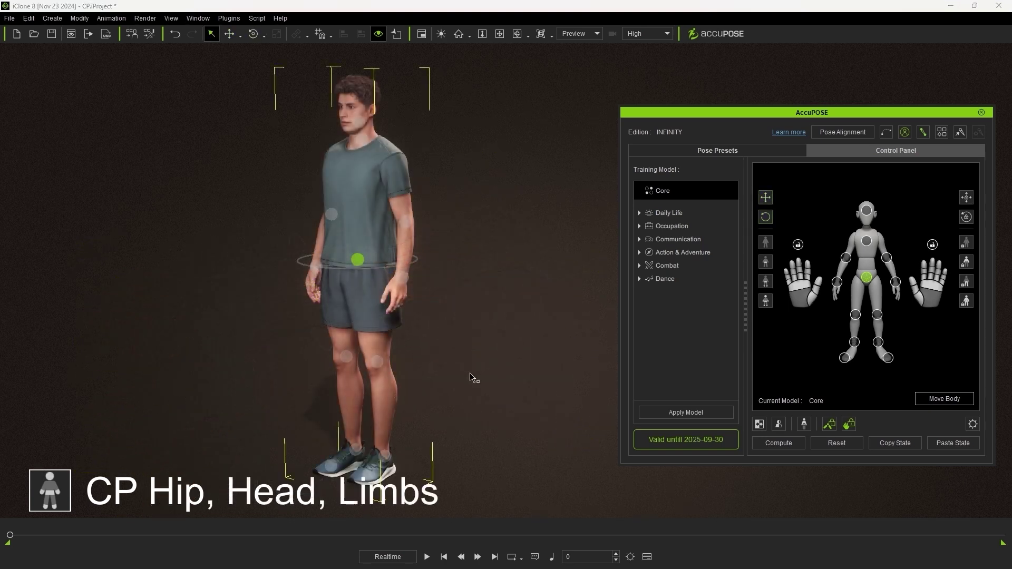
# Apply the CP Hip, Head, Limbs preset and move both hands so the standing man's arms cross over his chest
pyautogui.click(766, 301)
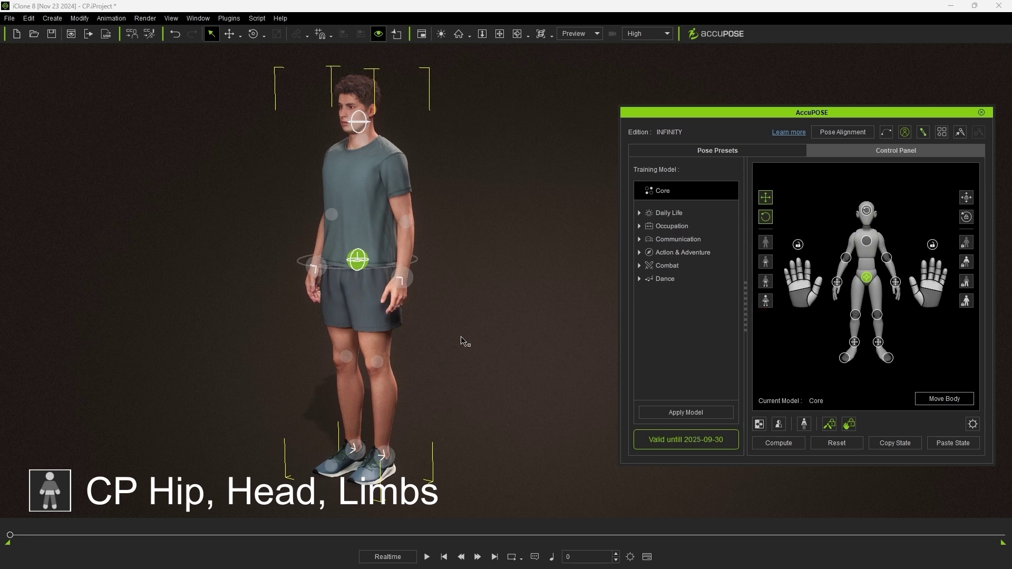
pyautogui.hotkey('shift', '4')
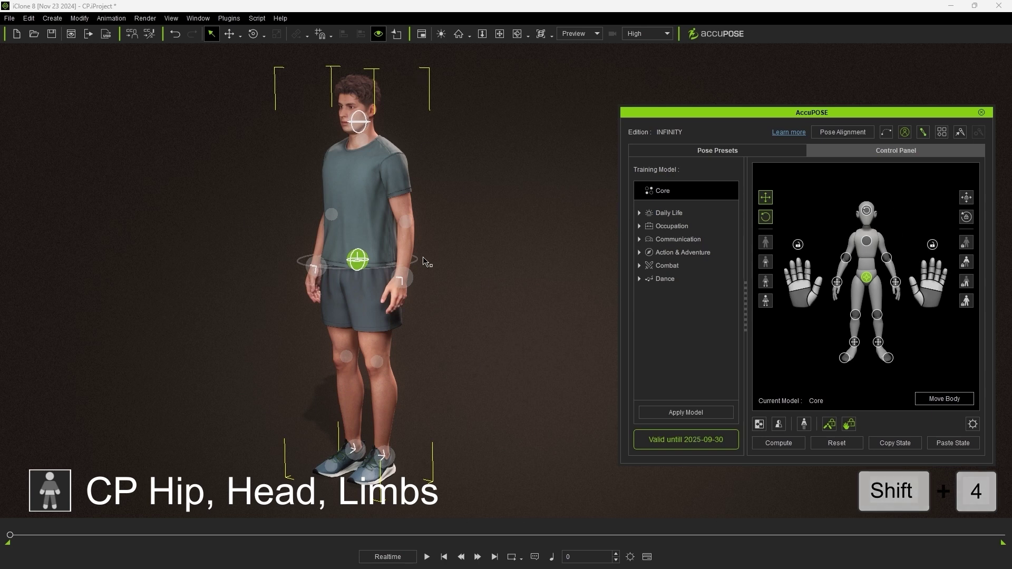
pyautogui.moveTo(386, 290); pyautogui.dragTo(303, 285, button='right')
pyautogui.press('w')
pyautogui.moveTo(439, 236); pyautogui.dragTo(436, 202)
pyautogui.moveTo(436, 201); pyautogui.dragTo(598, 258, button='right')
pyautogui.moveTo(444, 210); pyautogui.dragTo(370, 154)
pyautogui.moveTo(370, 154); pyautogui.dragTo(278, 305, button='right')
pyautogui.click(277, 305)
pyautogui.moveTo(314, 271); pyautogui.dragTo(388, 183)
pyautogui.moveTo(495, 240); pyautogui.dragTo(107, 258, button='right')
pyautogui.moveTo(385, 196); pyautogui.dragTo(340, 188)
pyautogui.moveTo(284, 257); pyautogui.dragTo(518, 225, button='right')
# Move the right ankle's control point sideways to adjust the man's stance
pyautogui.moveTo(357, 312); pyautogui.dragTo(443, 289, button='middle')
pyautogui.moveTo(443, 288); pyautogui.dragTo(475, 288, button='right')
pyautogui.click(382, 461)
pyautogui.moveTo(492, 458); pyautogui.dragTo(474, 454)
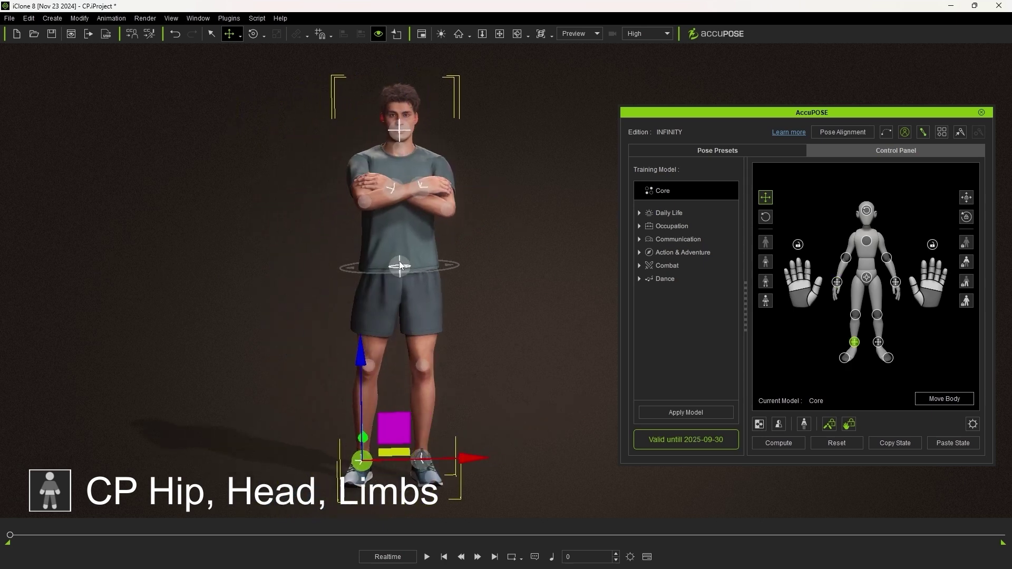
# Refine the crossed arms by activating and moving the elbow control points
pyautogui.moveTo(412, 273); pyautogui.dragTo(391, 285, button='middle')
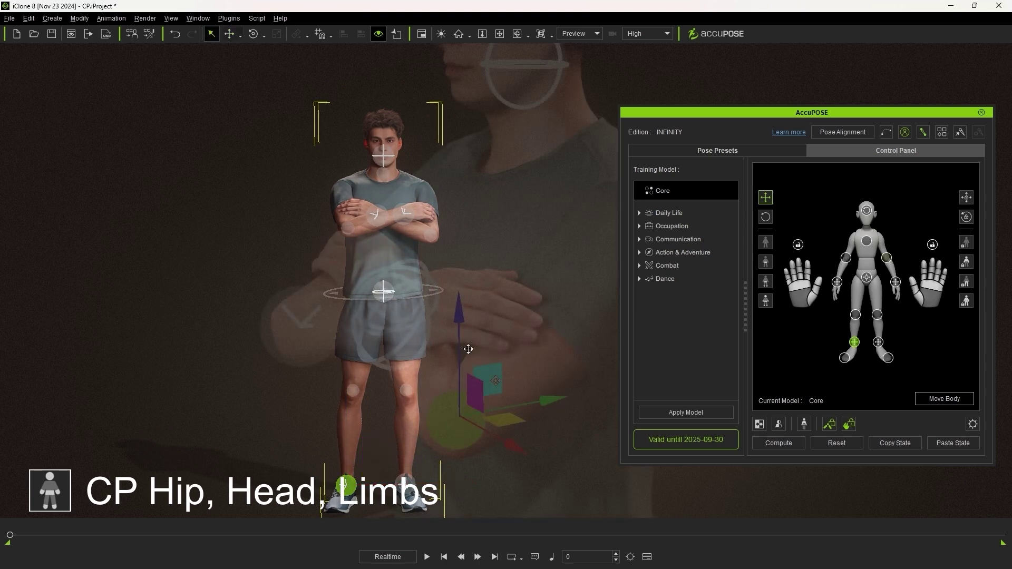
pyautogui.scroll(-3, 467, 350)
pyautogui.moveTo(411, 380); pyautogui.dragTo(486, 395, button='right')
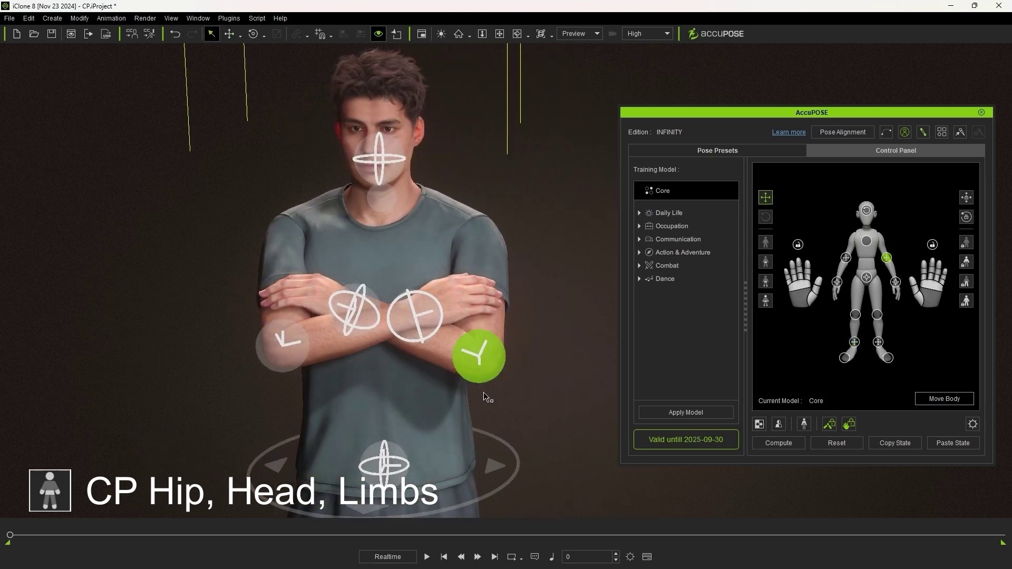
pyautogui.moveTo(485, 395); pyautogui.dragTo(485, 361, button='middle')
pyautogui.scroll(-2, 486, 361)
pyautogui.scroll(-4, 489, 362)
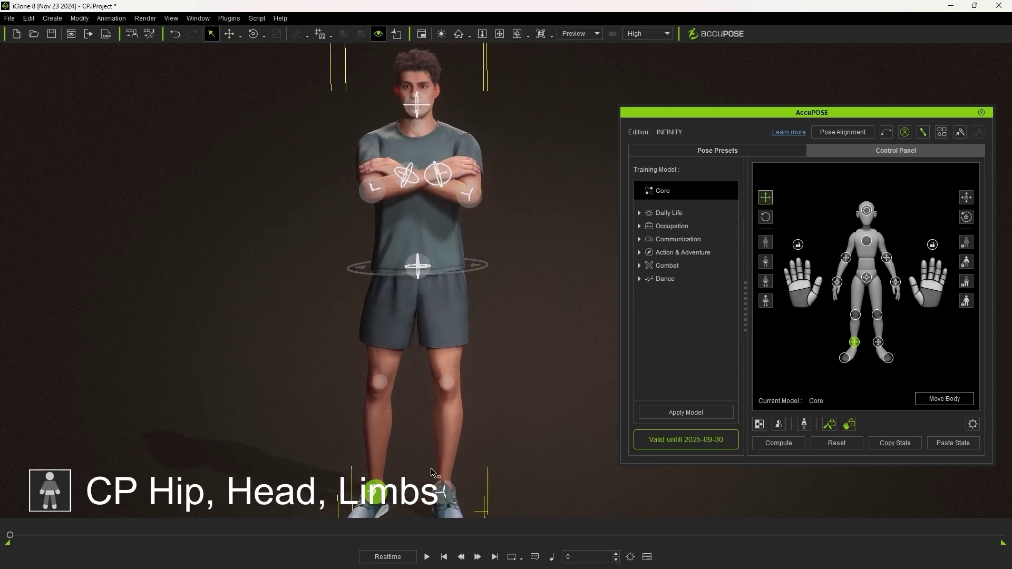
pyautogui.scroll(-1, 431, 472)
# Rotate the right ankle and the hip control points to adjust the arms-crossed standing pose
pyautogui.press('e')
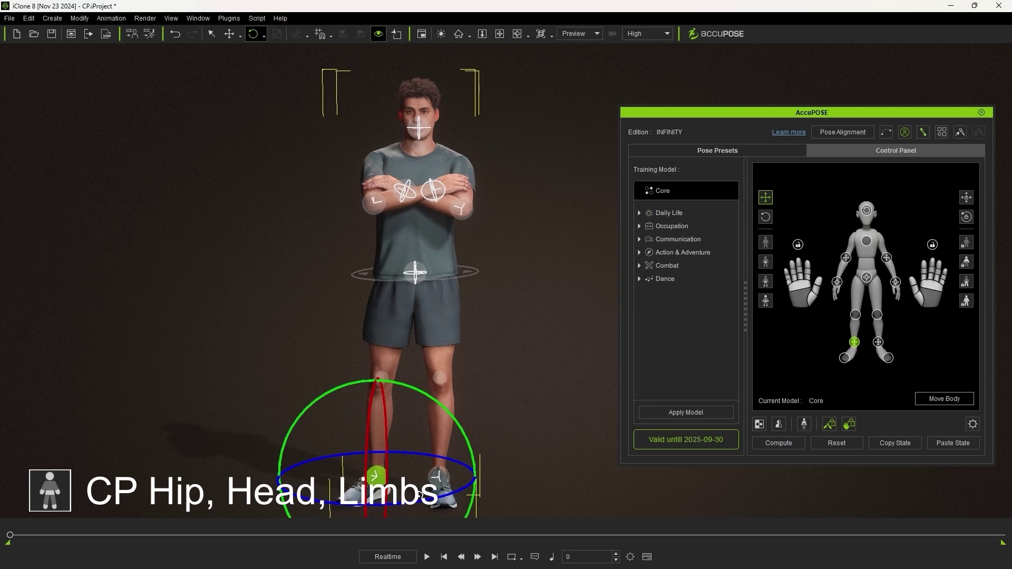
pyautogui.press('q')
pyautogui.scroll(-2, 427, 345)
pyautogui.press('e')
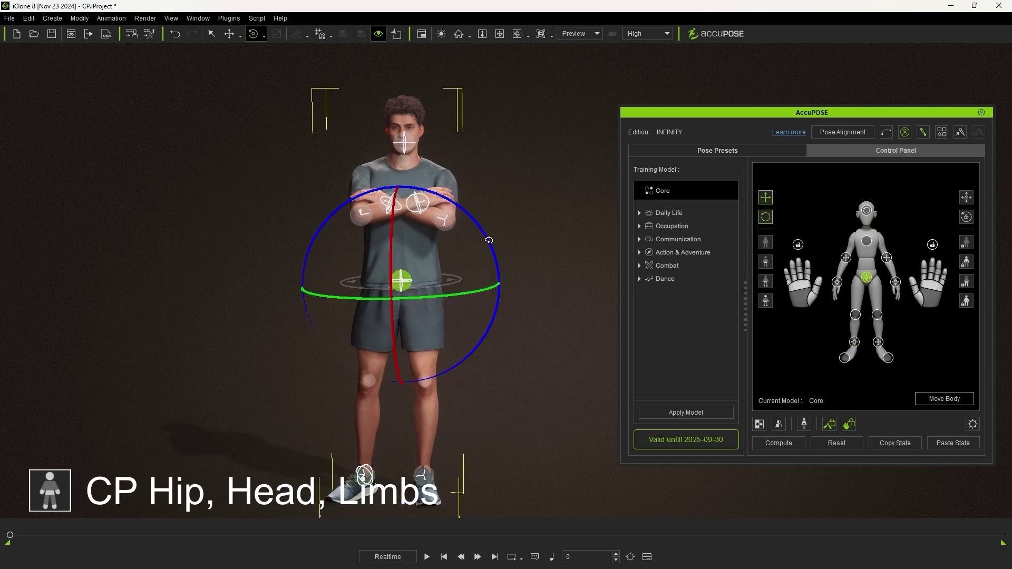
pyautogui.press('q')
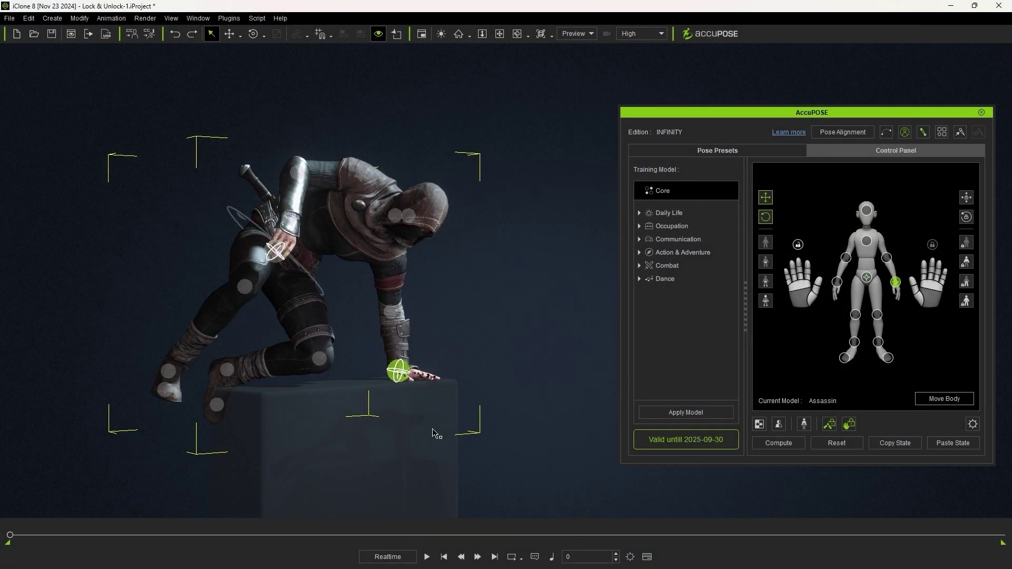
# Try moving the assassin's hip up and forward without locking the supporting hand, and undo the move
pyautogui.click(275, 261)
pyautogui.press('w')
pyautogui.moveTo(291, 218); pyautogui.dragTo(340, 159)
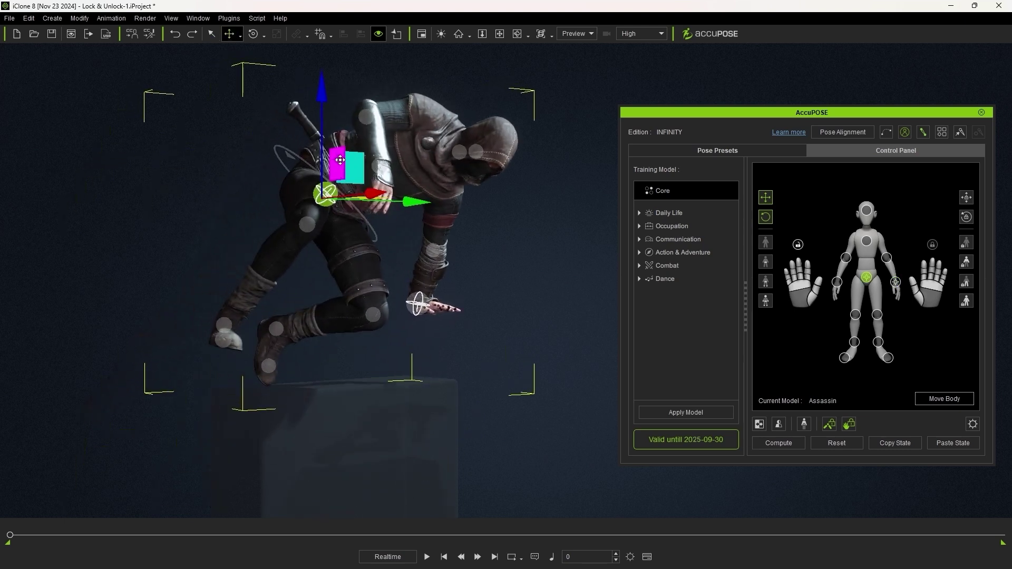
pyautogui.hotkey('ctrl', 'z')
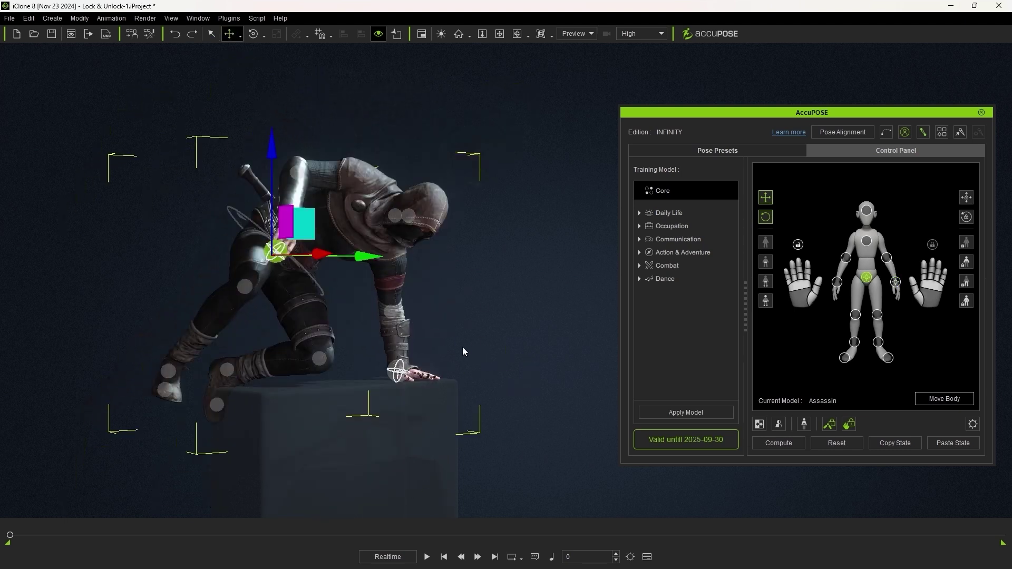
pyautogui.press('q')
# Lock the assassin's left hand in translation and rotation, and move the hip up and forward over the block
pyautogui.click(398, 373)
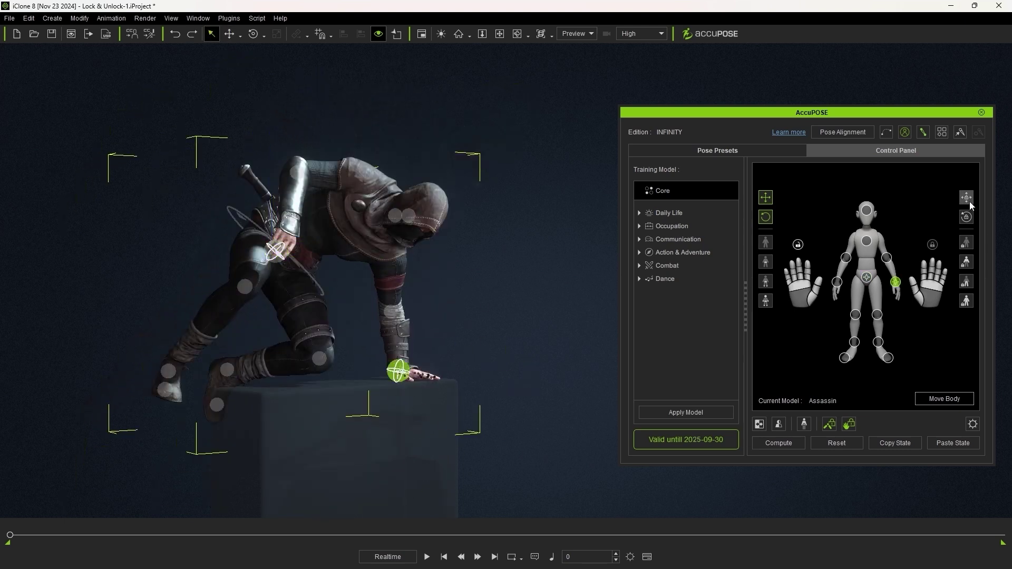
pyautogui.click(967, 218)
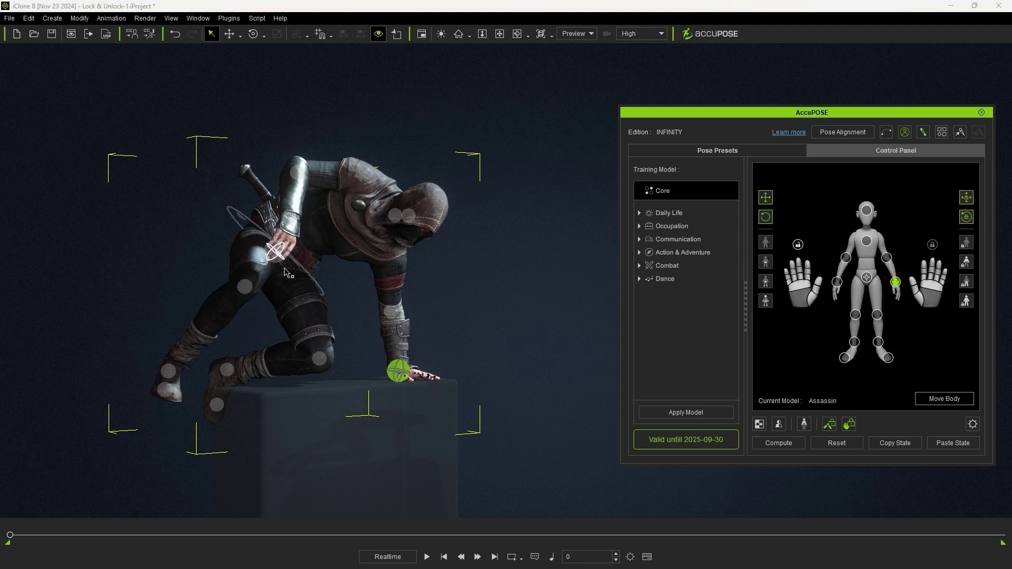
pyautogui.click(276, 251)
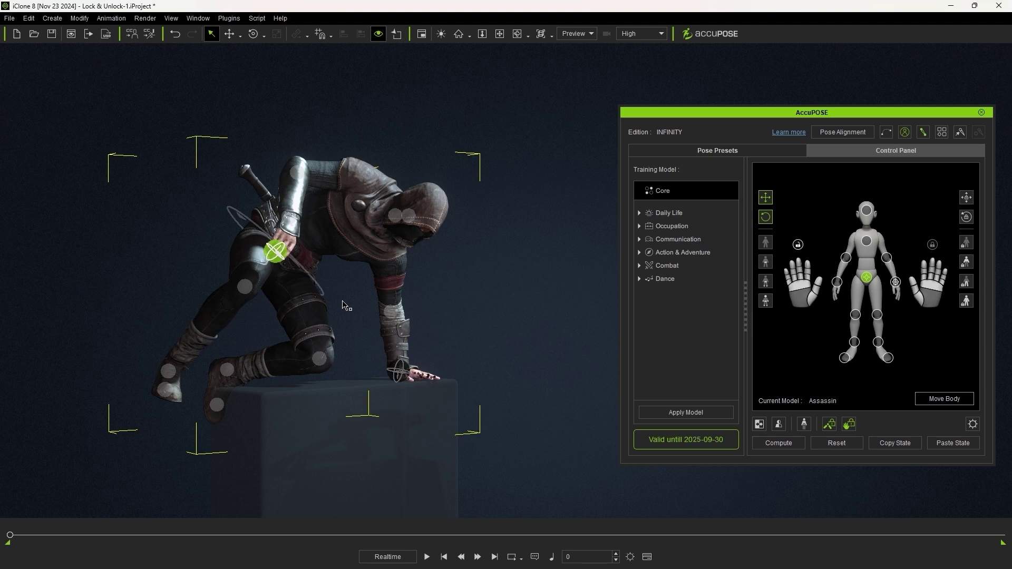
pyautogui.press('w')
pyautogui.moveTo(289, 220)
pyautogui.mouseDown()
pyautogui.moveTo(253, 298)
pyautogui.moveTo(294, 219)
pyautogui.moveTo(335, 185)
pyautogui.moveTo(295, 165)
pyautogui.moveTo(291, 271)
pyautogui.moveTo(295, 196)
pyautogui.moveTo(298, 218)
pyautogui.mouseUp()
pyautogui.press('q')
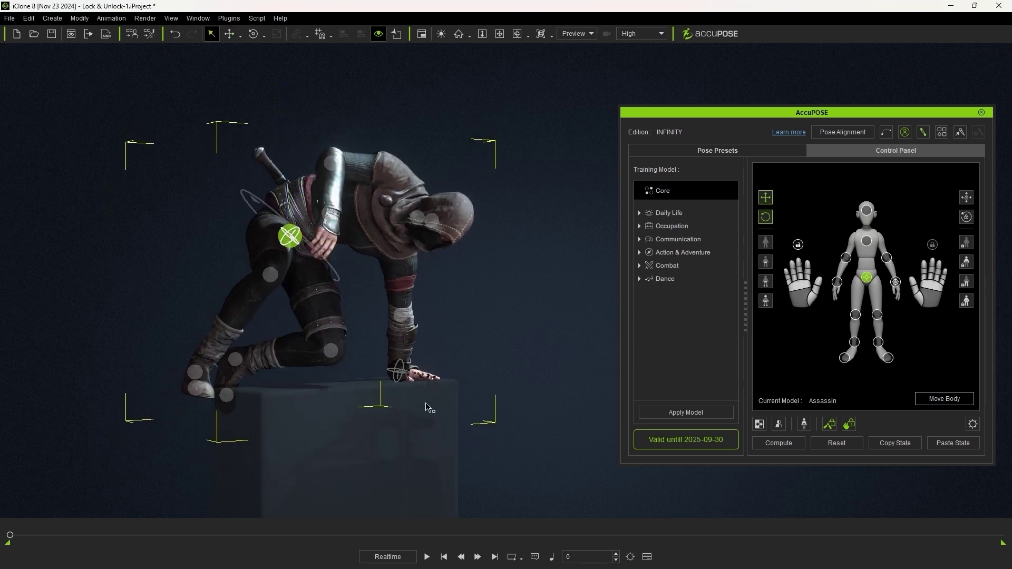
# Review the translation, rotation and lock options available for the assassin's left hand control point
pyautogui.click(402, 372)
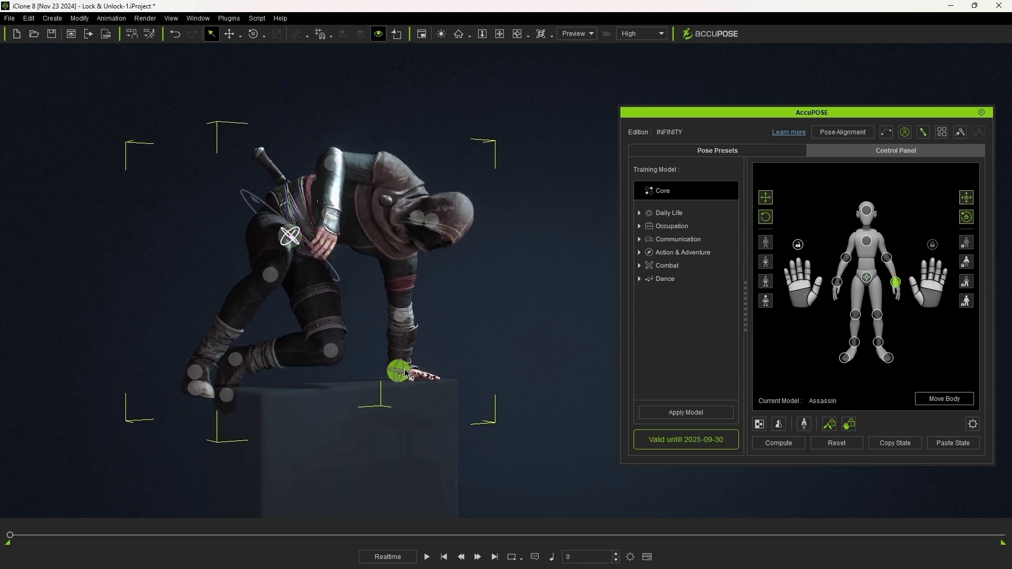
pyautogui.press('w')
pyautogui.rightClick(896, 289)
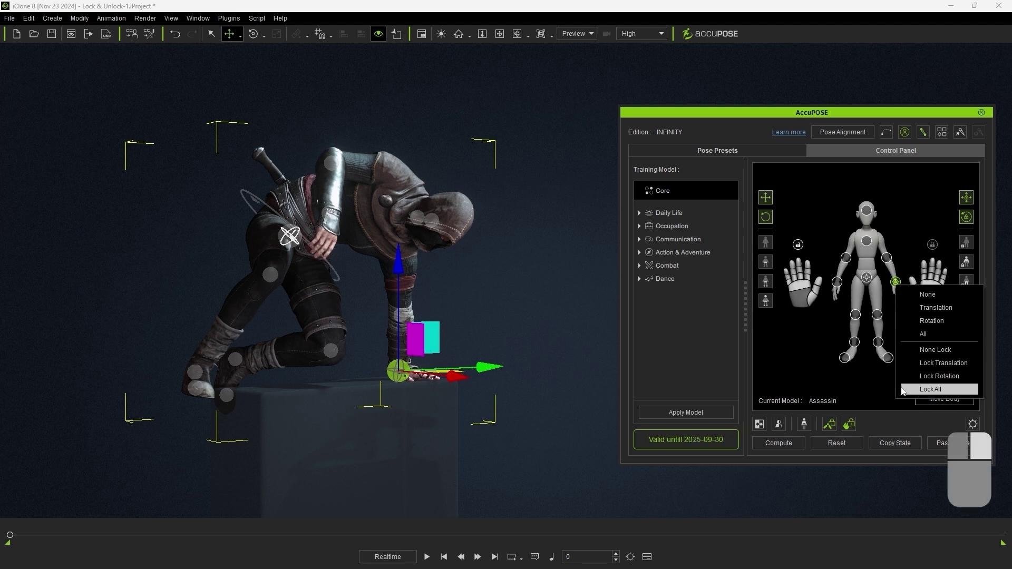
pyautogui.click(807, 353)
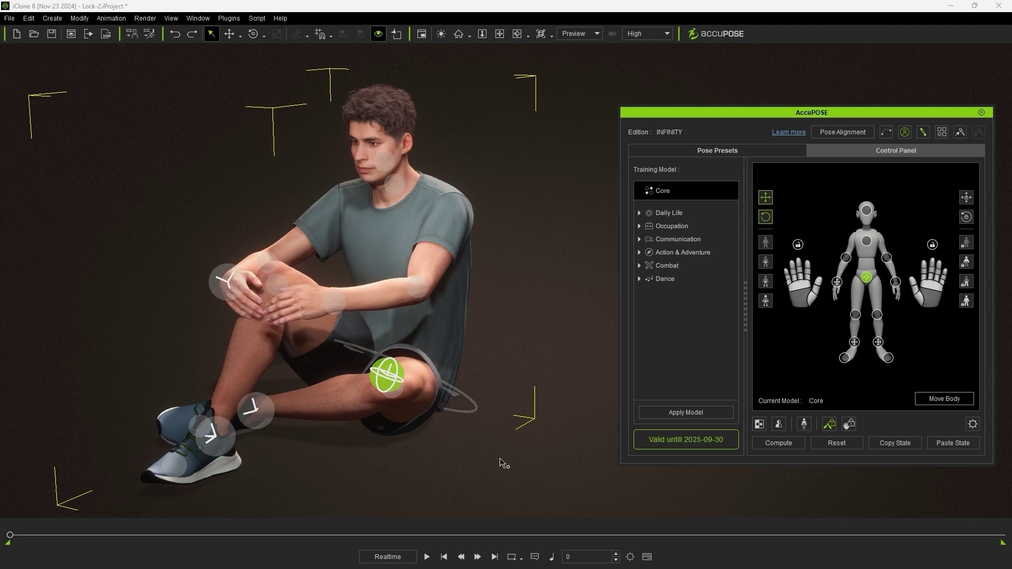
# Try moving the seated man's left hand down to the ground behind him without locks, and undo it
pyautogui.click(336, 302)
pyautogui.press('w')
pyautogui.moveTo(348, 282); pyautogui.dragTo(512, 328)
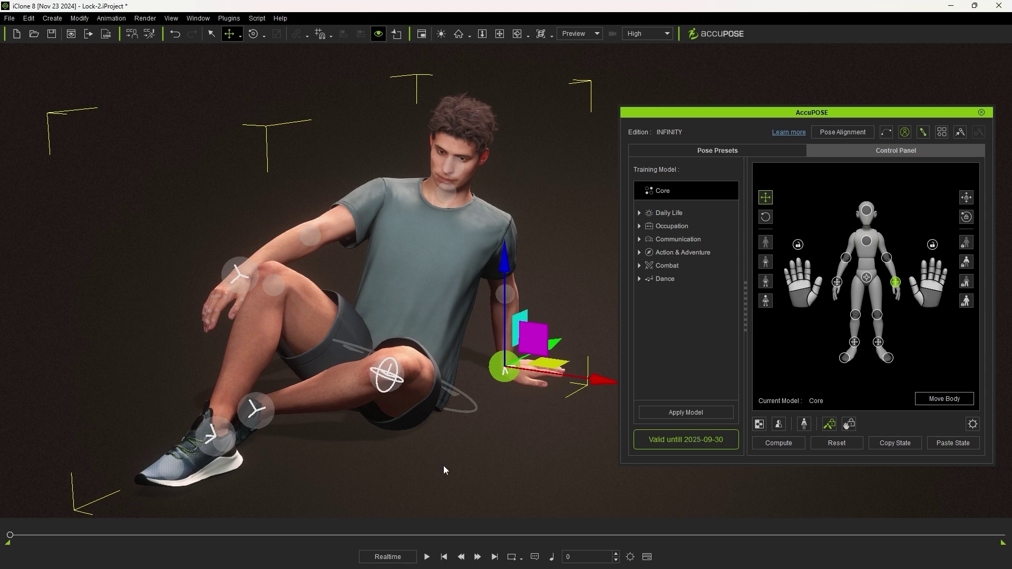
pyautogui.hotkey('ctrl', 'z')
# Lock translation and rotation on the hip and both knees, and apply the lock preset covering the whole lower body
pyautogui.click(867, 278)
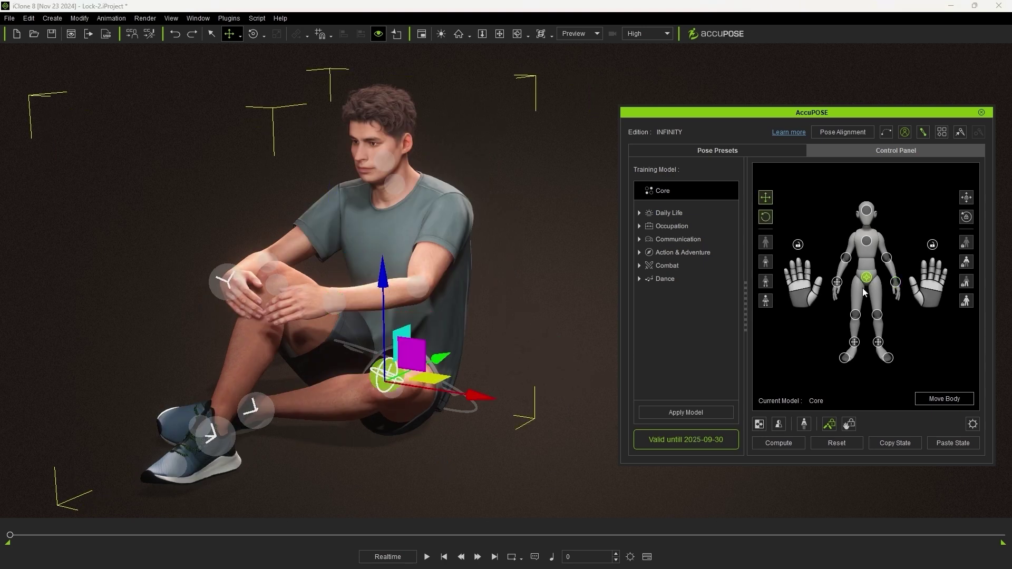
pyautogui.click(855, 314)
pyautogui.keyDown('ctrl'); pyautogui.click(877, 314); pyautogui.keyUp('ctrl')
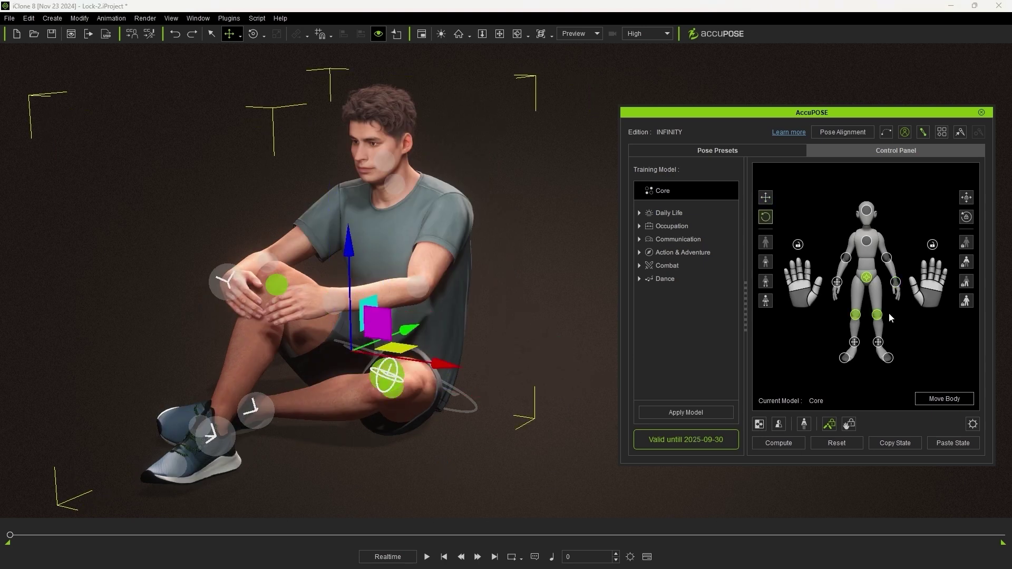
pyautogui.click(968, 199)
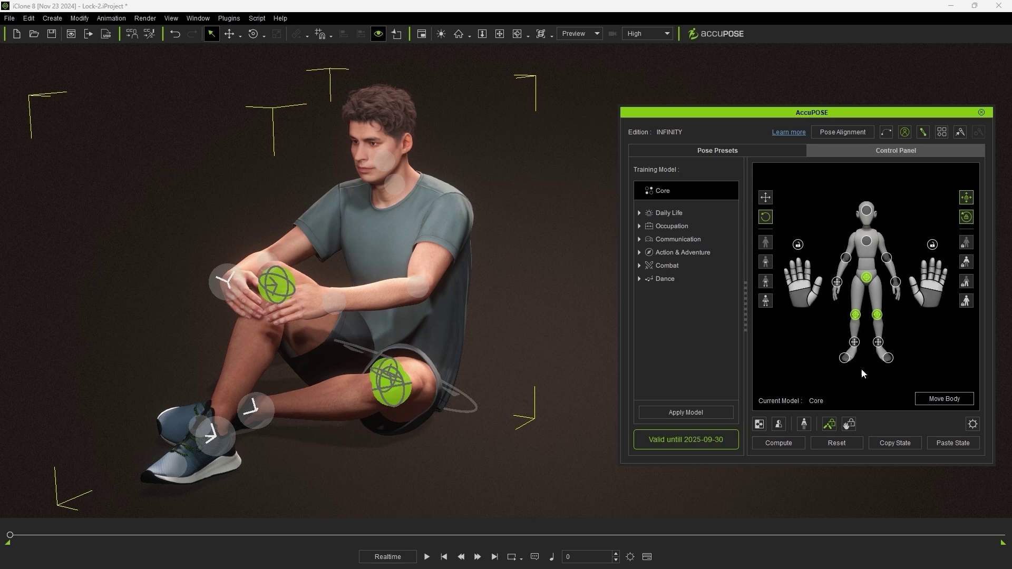
pyautogui.click(966, 283)
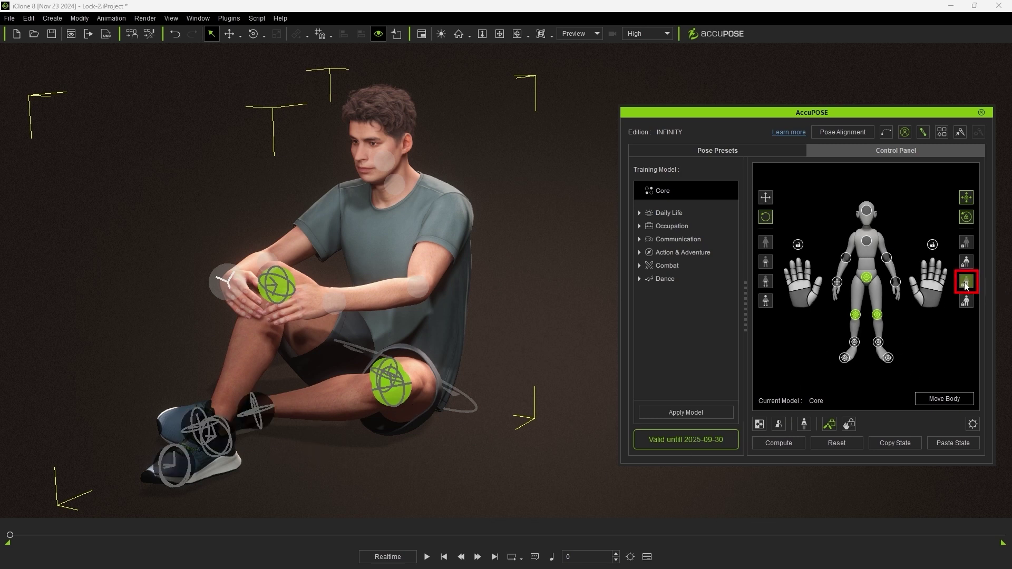
pyautogui.click(866, 277)
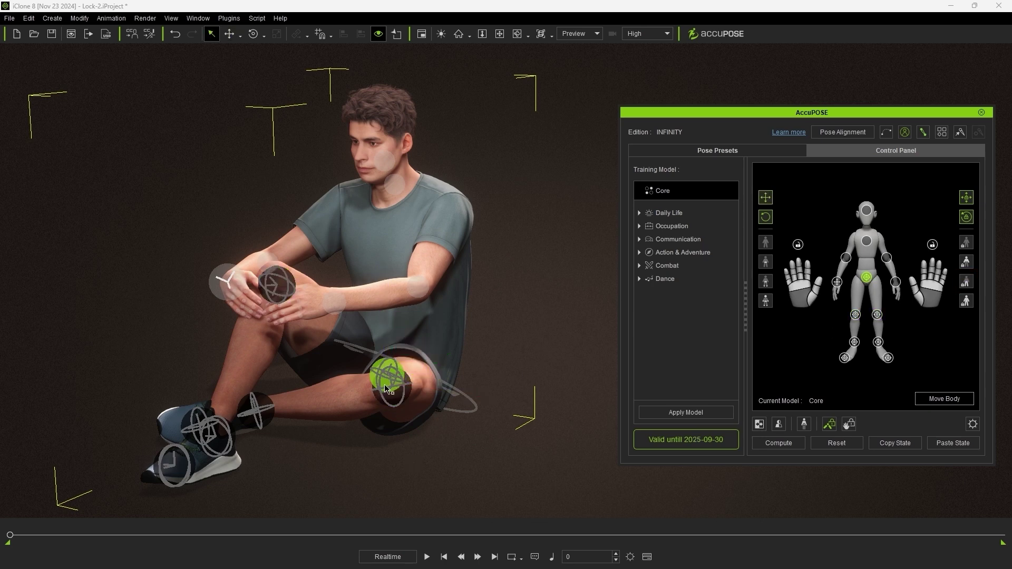
# Try placing the left hand on the ground behind the man with only the lower body locked, and undo it
pyautogui.click(333, 302)
pyautogui.moveTo(345, 266); pyautogui.dragTo(509, 335)
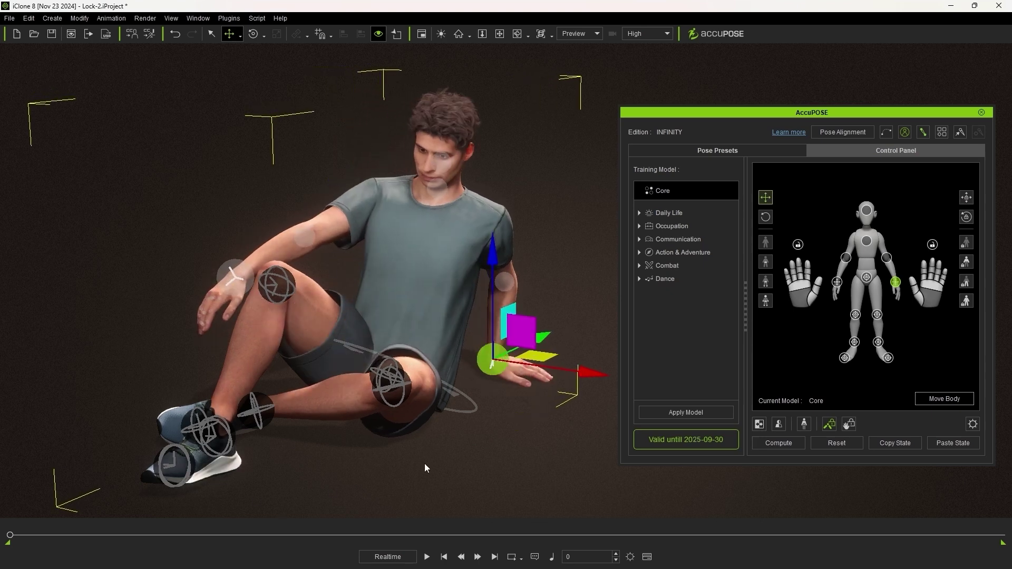
pyautogui.hotkey('ctrl', 'z')
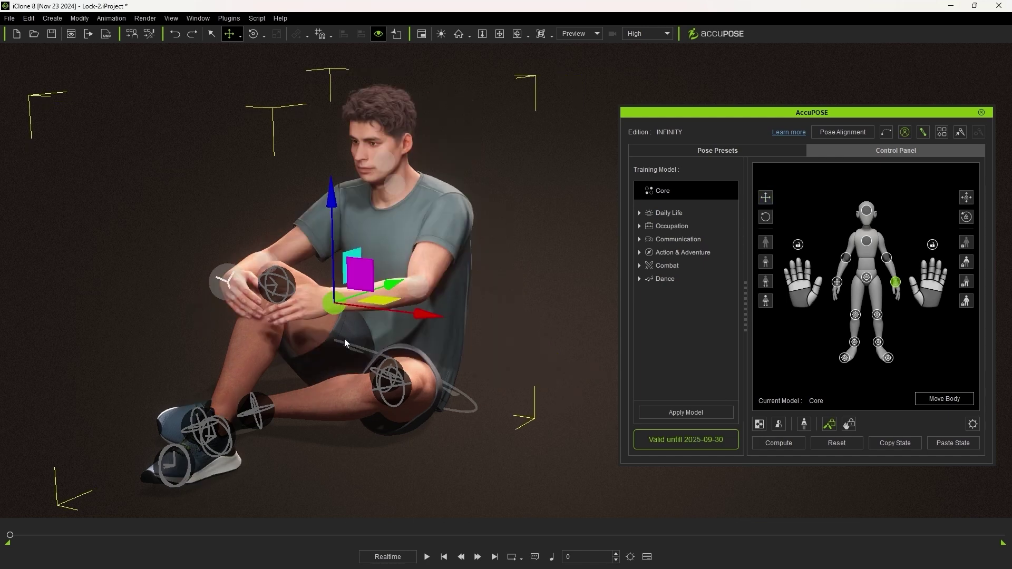
# With the right hand locked on the knee, place the left hand on the ground beside the hip and rotate it
pyautogui.hotkey('shift', 'z')
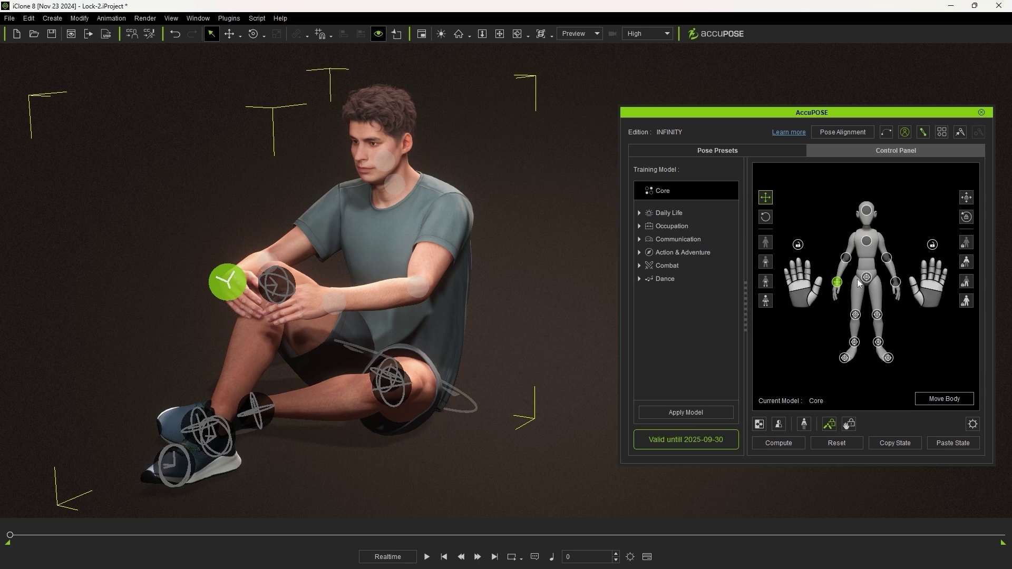
pyautogui.click(334, 305)
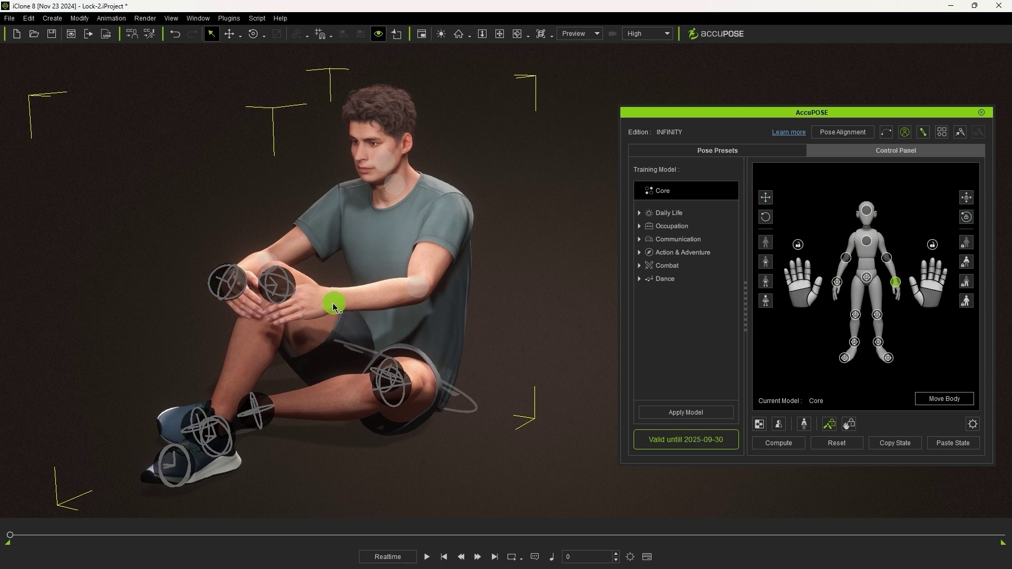
pyautogui.press('w')
pyautogui.moveTo(346, 268); pyautogui.dragTo(498, 344)
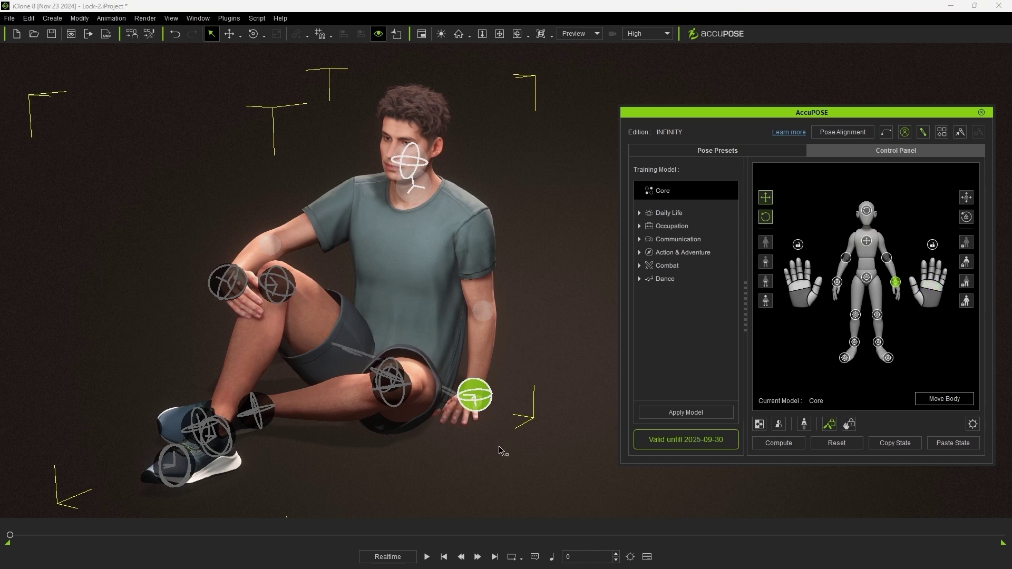
pyautogui.press('e')
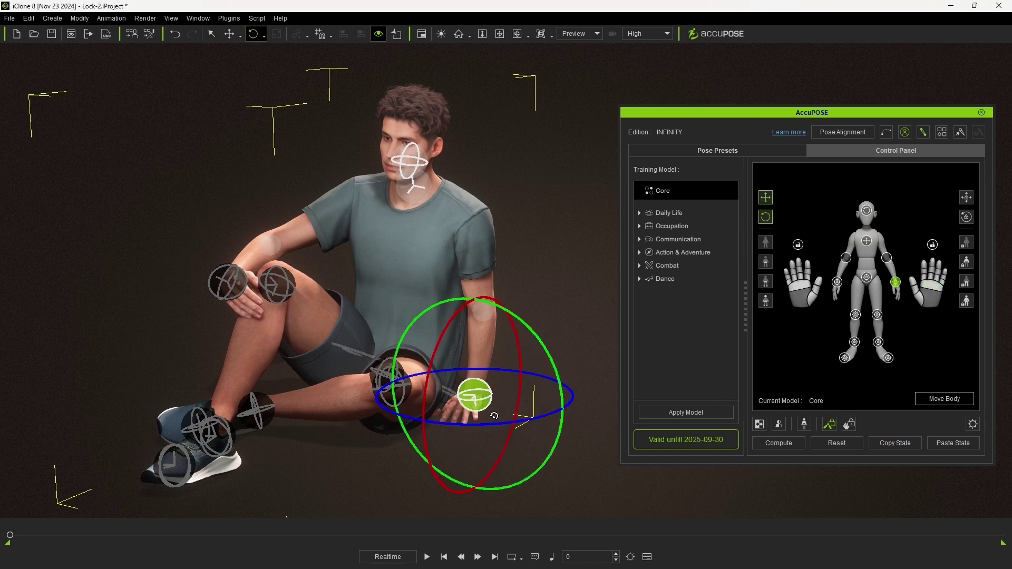
pyautogui.press('q')
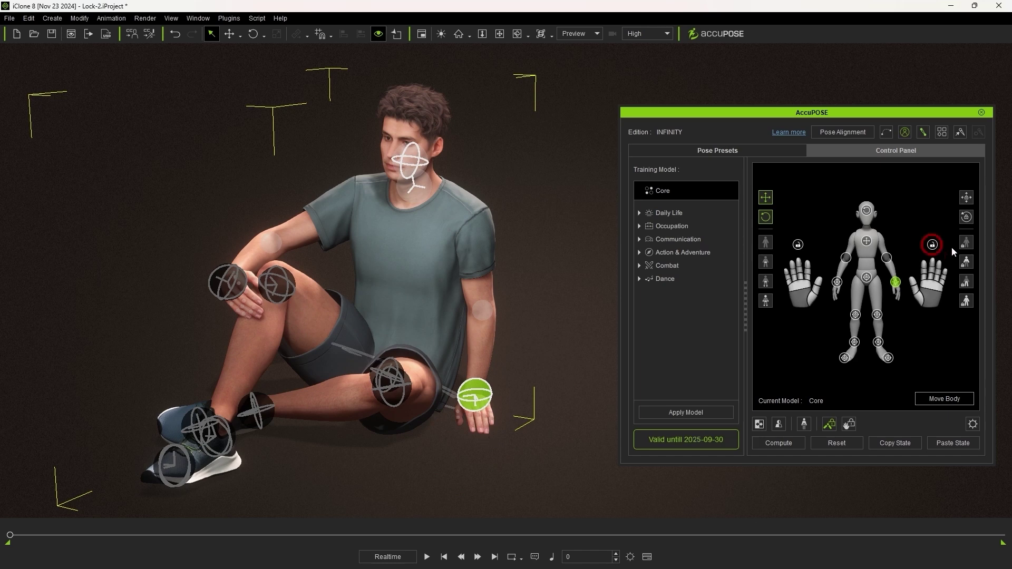
# Lock the fingers of the seated man's left hand and rotate the hand on the ground
pyautogui.click(932, 245)
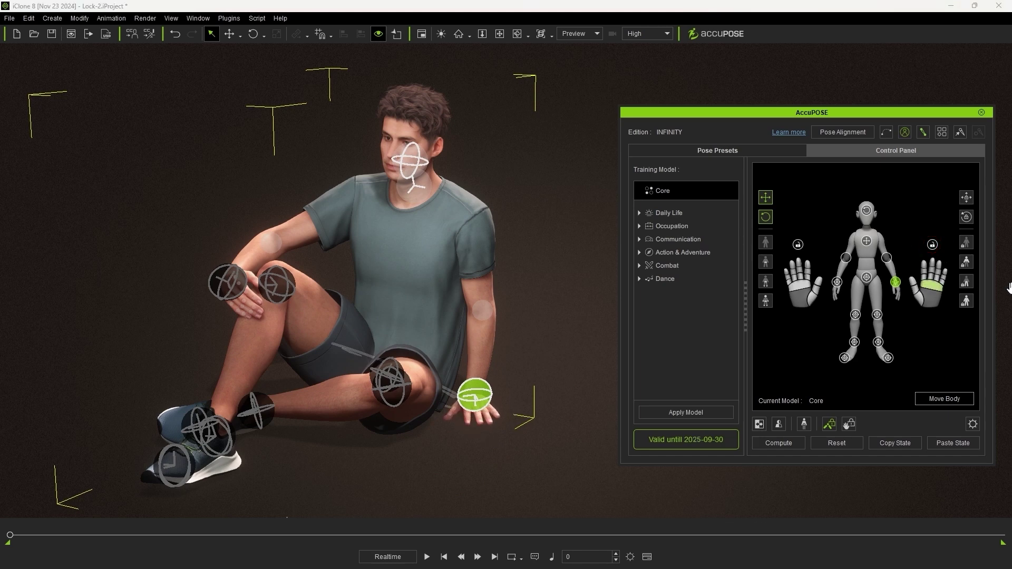
pyautogui.click(932, 244)
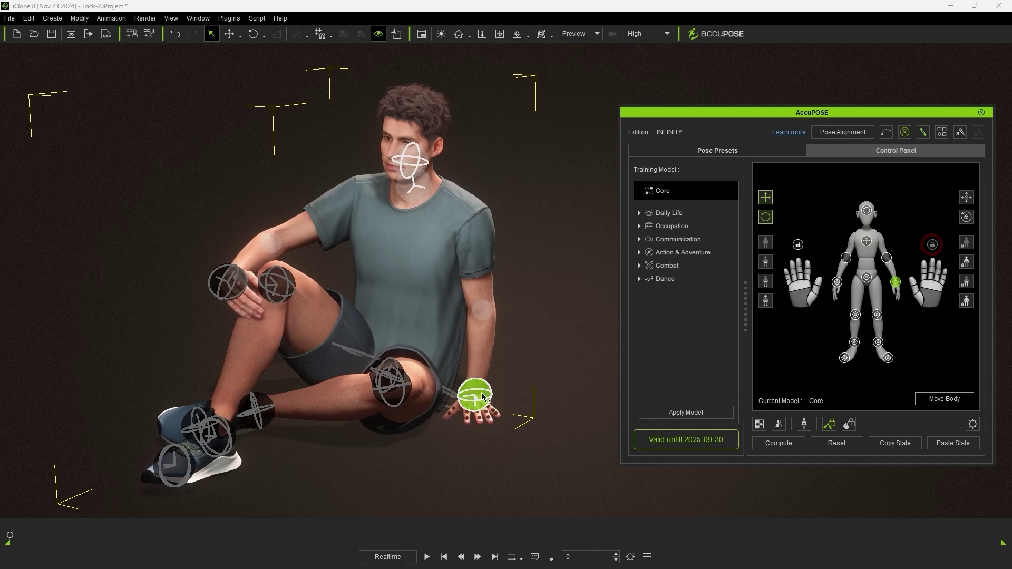
pyautogui.press('e')
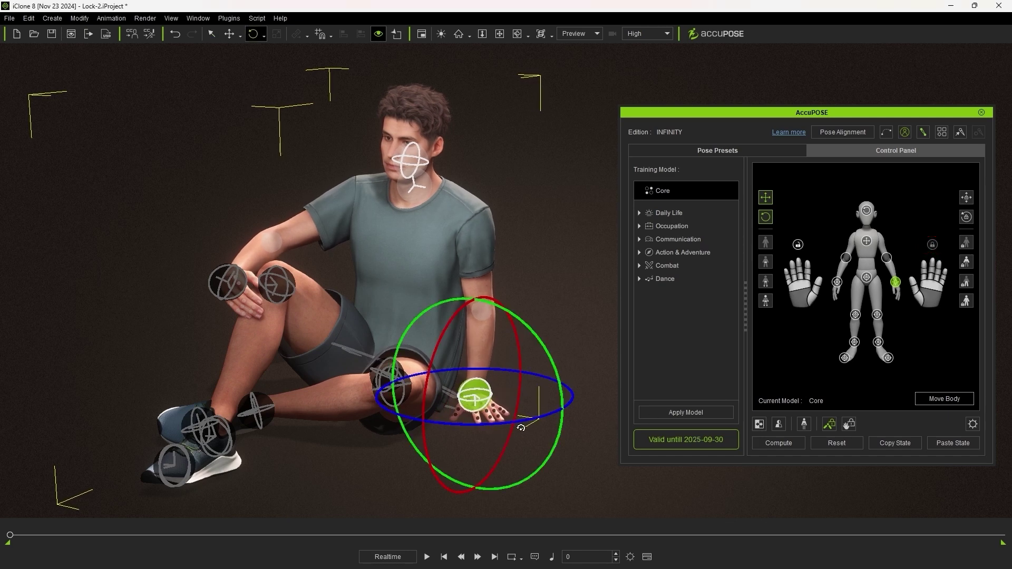
pyautogui.press('q')
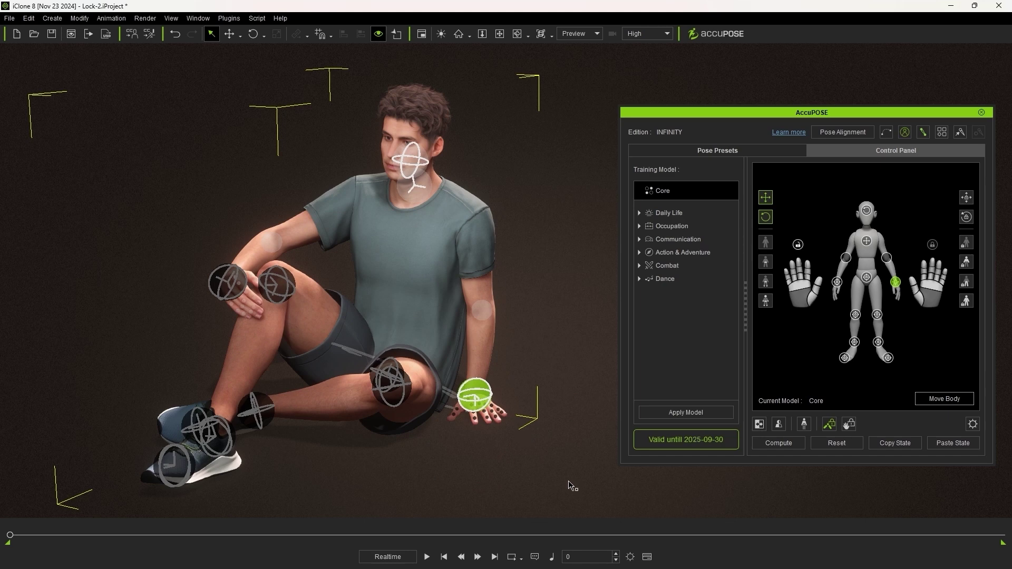
# Enable the automatic hand lock option and adjust the left hand's finger pose through its palm control
pyautogui.click(849, 427)
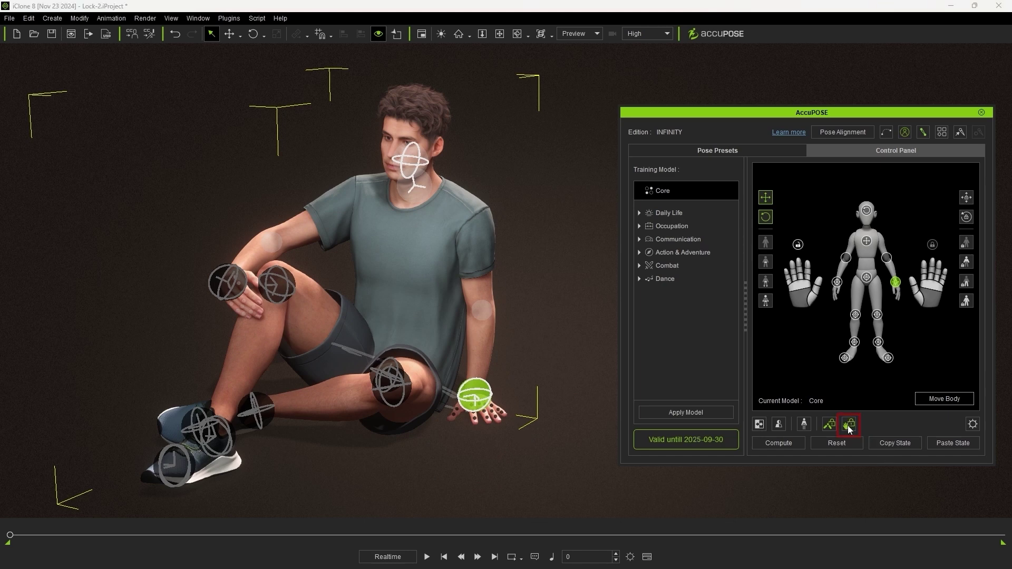
pyautogui.click(930, 286)
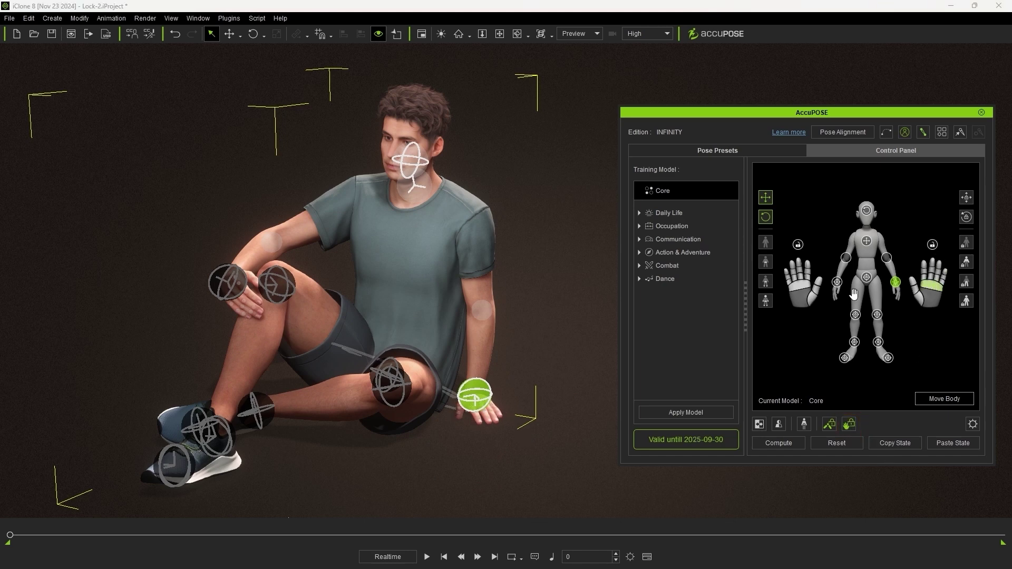
pyautogui.moveTo(971, 292); pyautogui.dragTo(1003, 293)
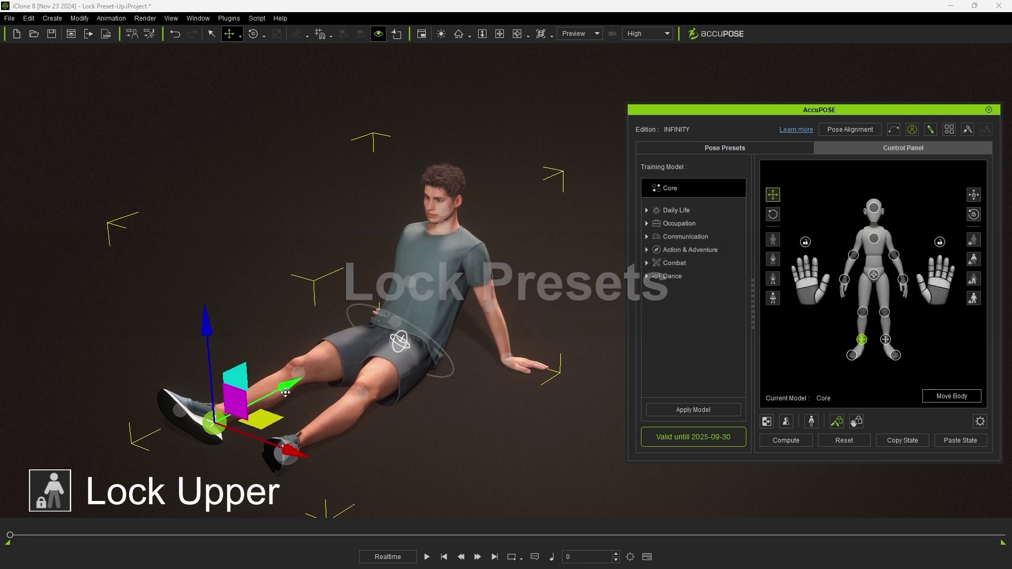
# Try pulling the seated man's right foot back toward his body without upper-body locks, and undo it
pyautogui.moveTo(286, 393); pyautogui.dragTo(356, 356)
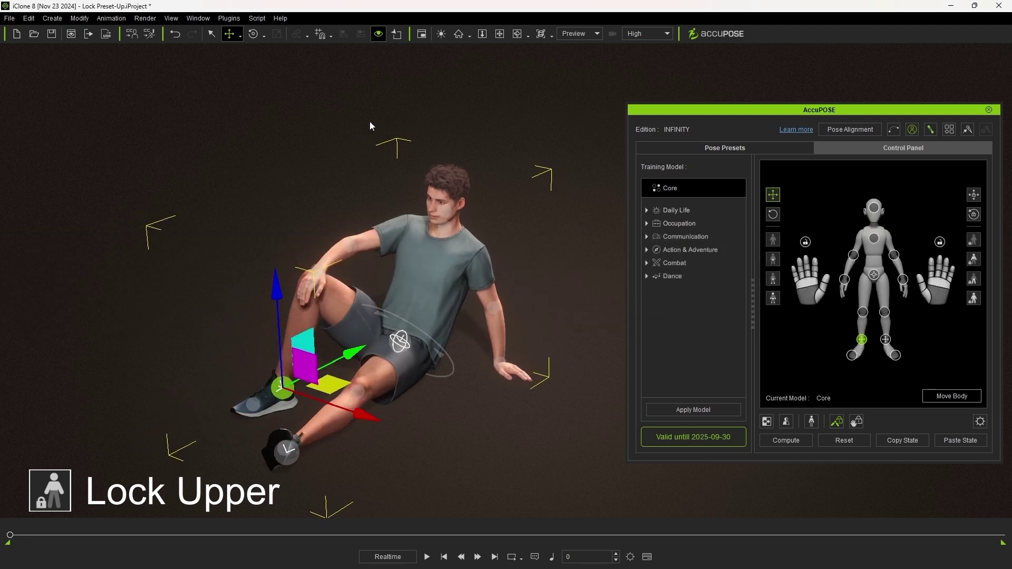
pyautogui.hotkey('ctrl', 'z')
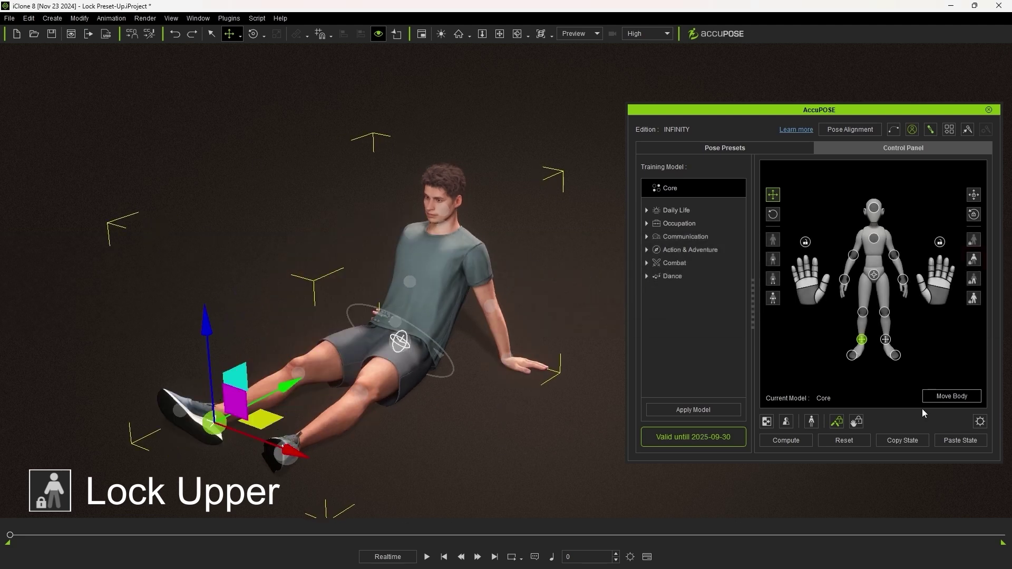
# Apply the Lock Upper preset and pull the seated man's right foot back toward his body
pyautogui.click(973, 259)
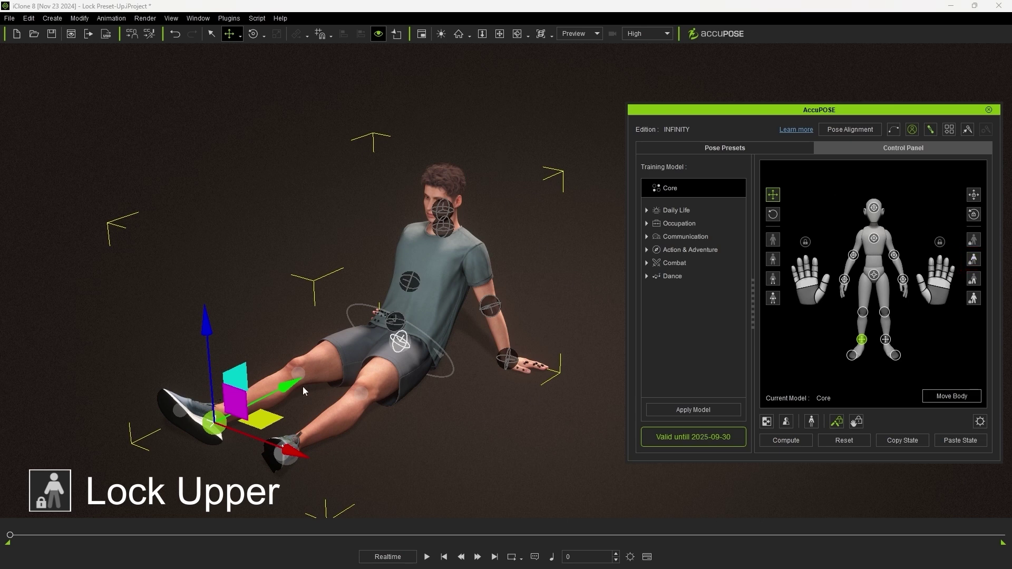
pyautogui.moveTo(285, 388); pyautogui.dragTo(358, 351)
pyautogui.press('q')
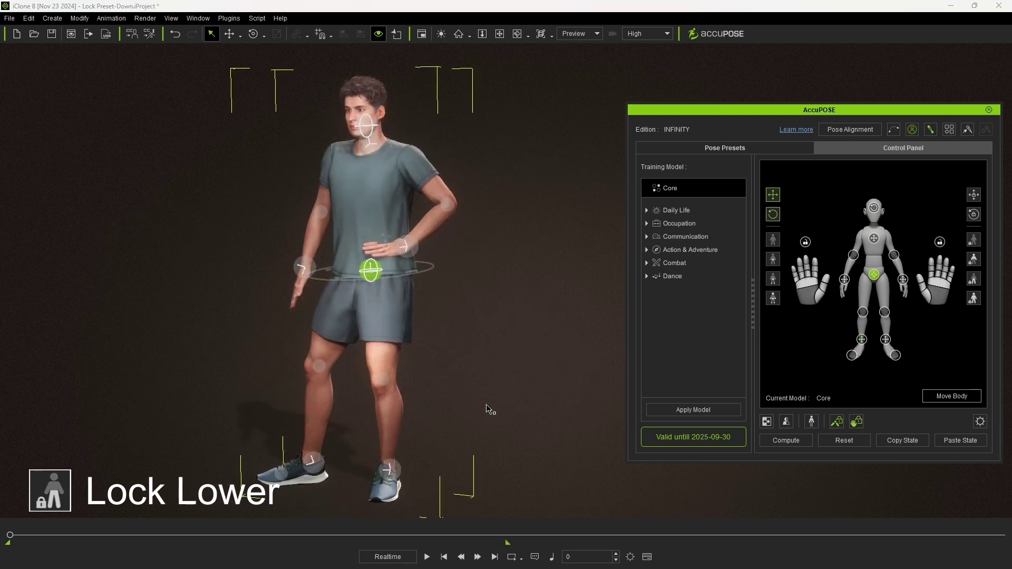
# Try moving the standing man's left hand outward and up from his waist without locks, and undo it
pyautogui.click(410, 250)
pyautogui.press('w')
pyautogui.moveTo(441, 222); pyautogui.dragTo(453, 207)
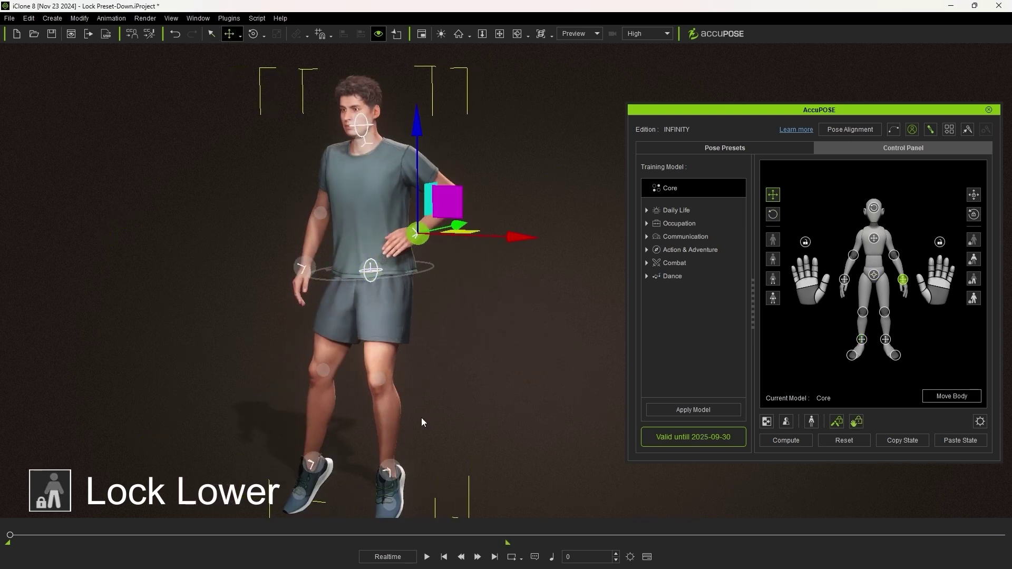
pyautogui.hotkey('ctrl', 'z')
pyautogui.press('q')
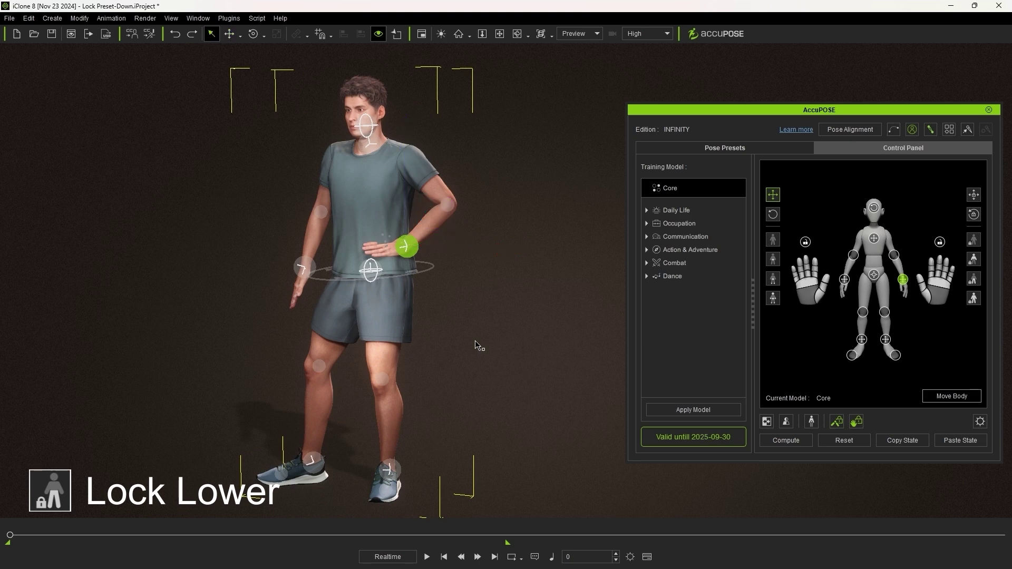
# Apply the Lock Lower preset, move the standing man's left hand outward from the waist, and rotate it
pyautogui.click(974, 279)
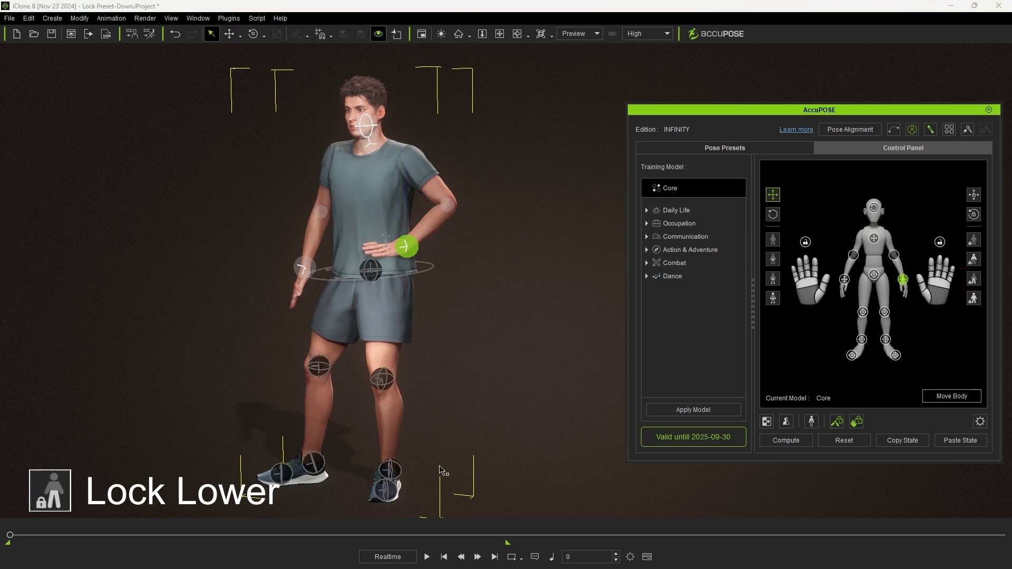
pyautogui.click(415, 251)
pyautogui.moveTo(432, 226); pyautogui.dragTo(452, 223)
pyautogui.press('e')
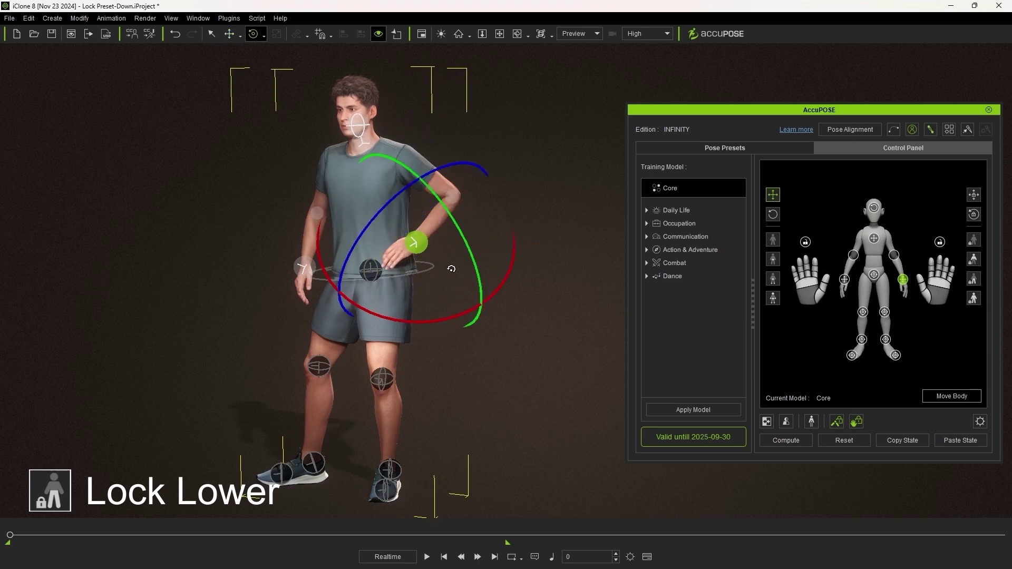
pyautogui.press('q')
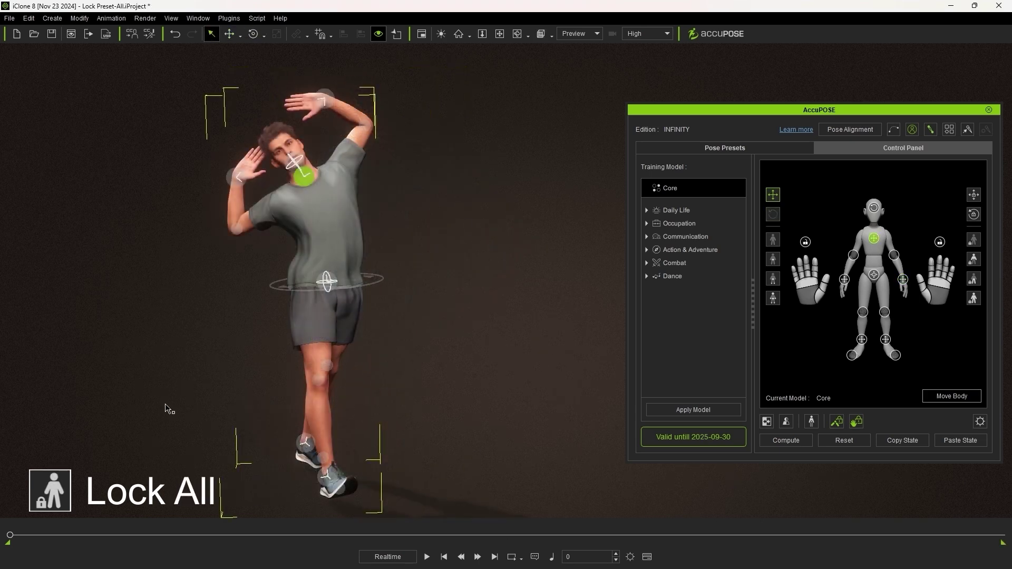
# Try raising the stretching man's left hand above his head without locks, and undo it
pyautogui.click(324, 99)
pyautogui.press('w')
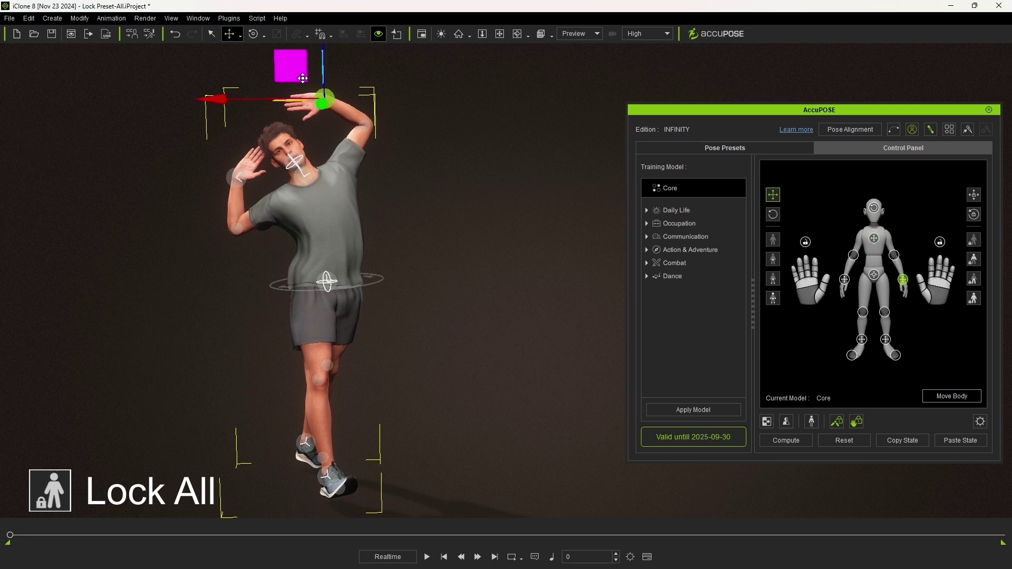
pyautogui.moveTo(304, 79); pyautogui.dragTo(300, 71)
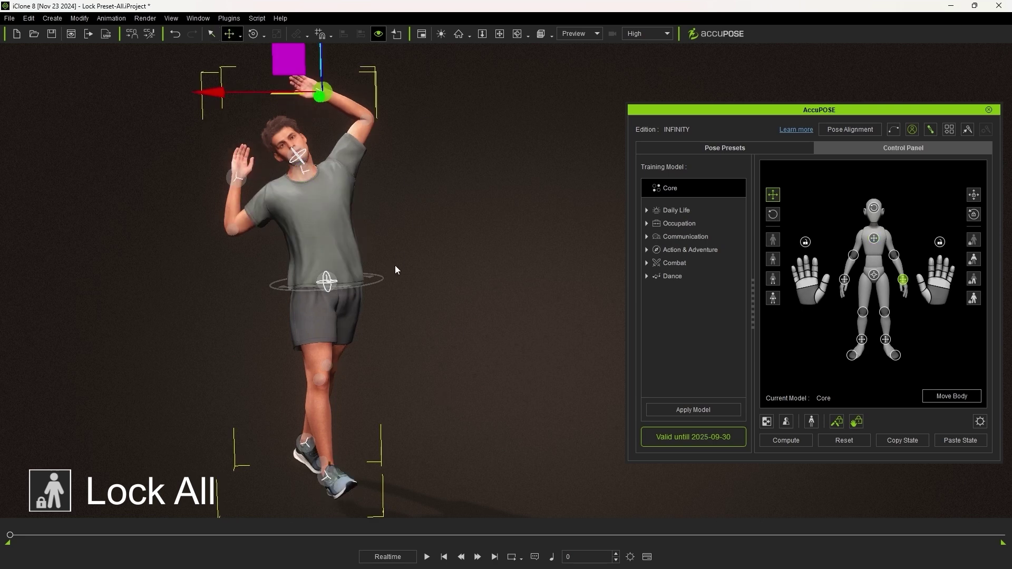
pyautogui.hotkey('ctrl', 'z')
pyautogui.press('q')
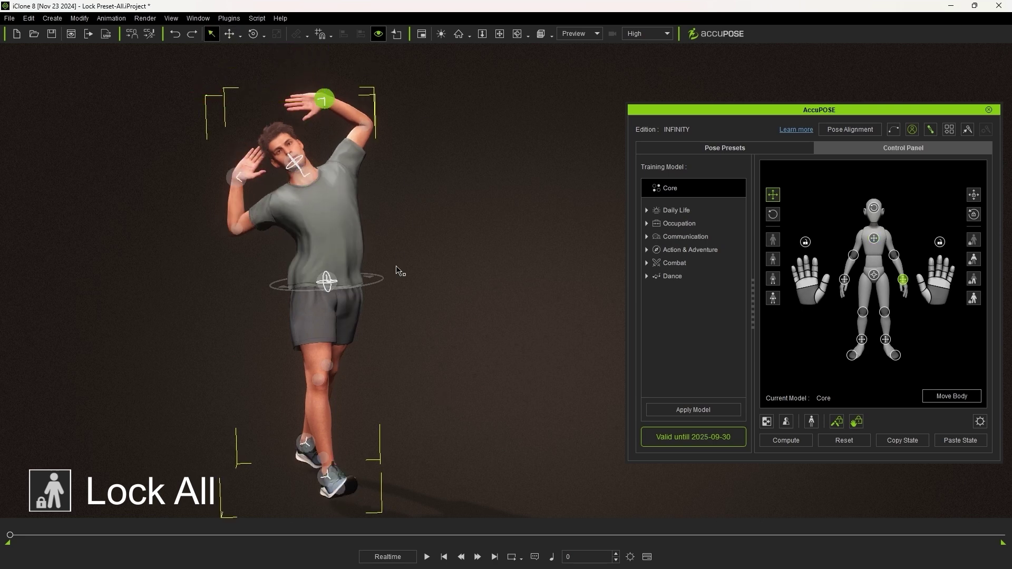
# Apply the Lock All preset, release the chest and both hands from their locks, and compute the pose
pyautogui.click(973, 298)
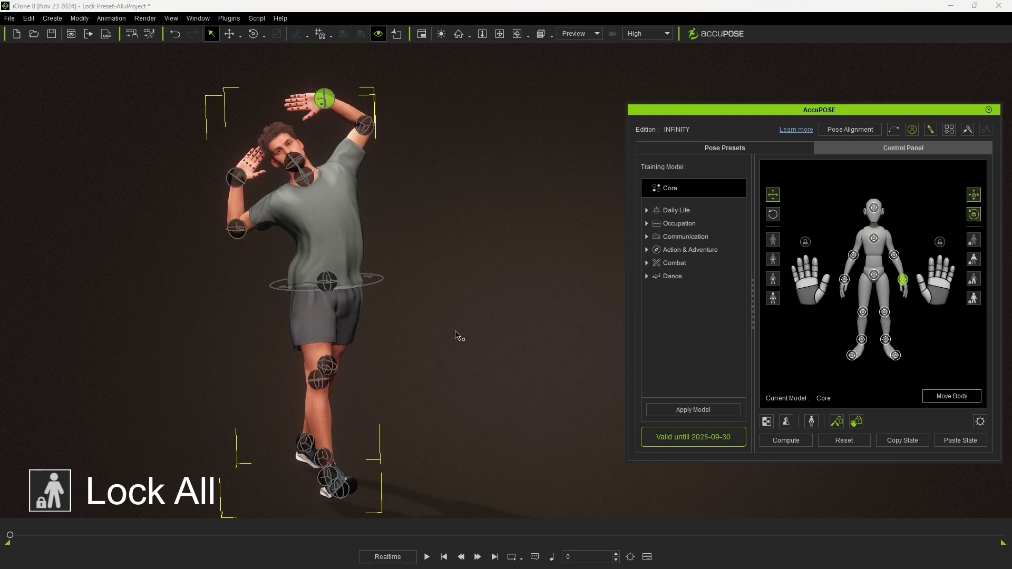
pyautogui.click(875, 238)
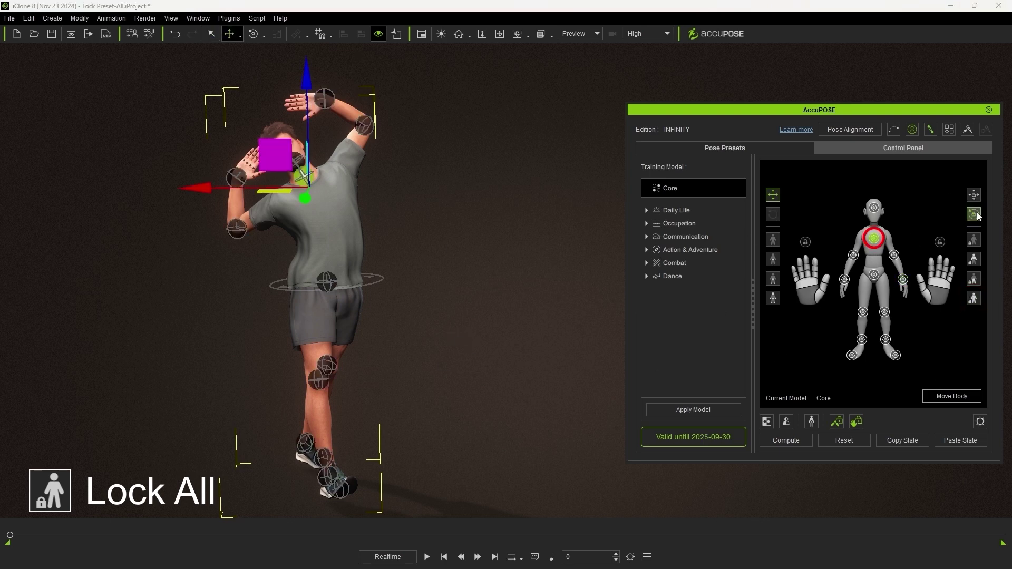
pyautogui.press('q')
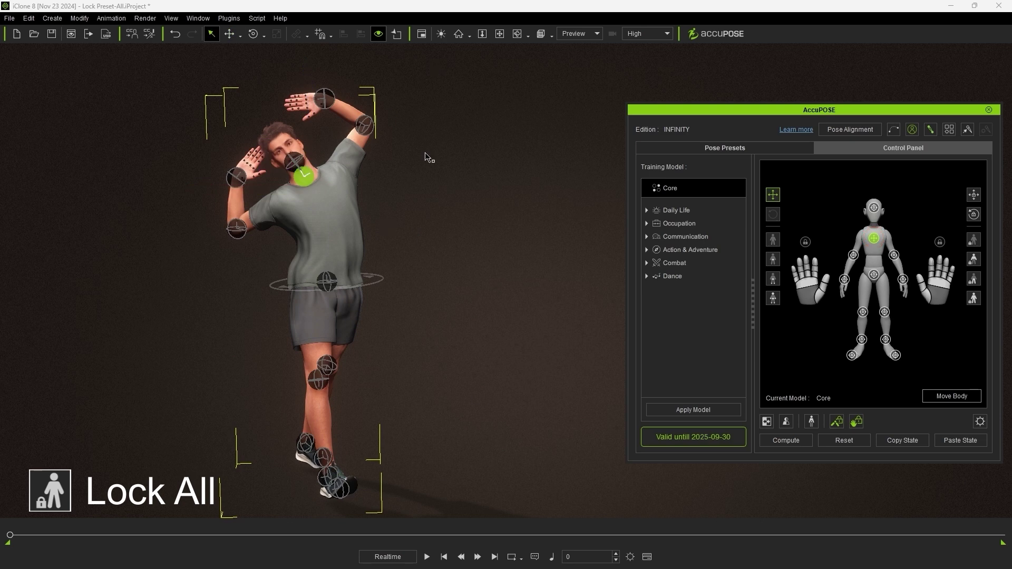
pyautogui.click(805, 241)
pyautogui.click(939, 241)
pyautogui.click(801, 441)
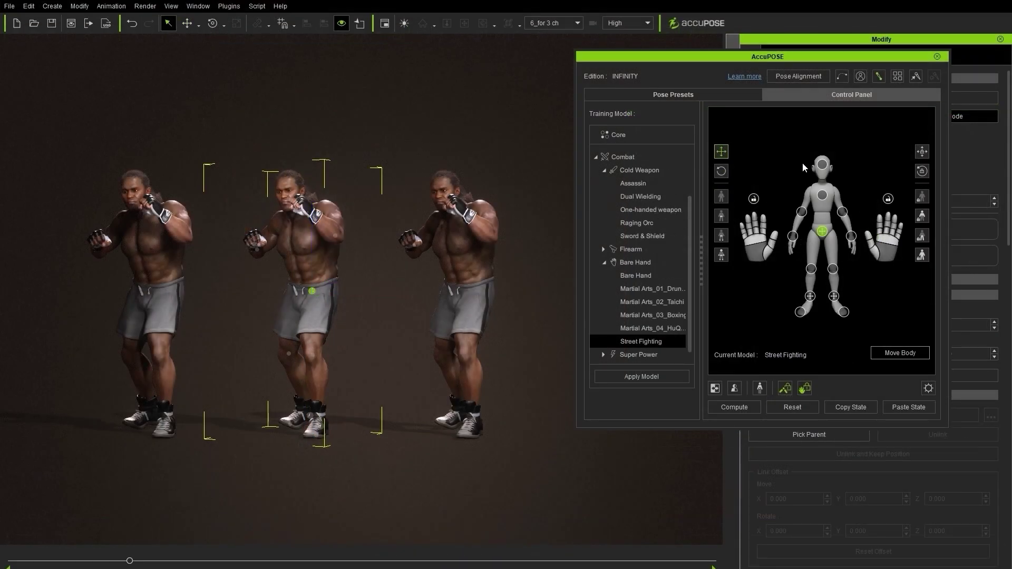
# Activate head rotation and apply the Street Fighting training model to the middle fighter
pyautogui.click(822, 164)
pyautogui.click(721, 171)
pyautogui.click(665, 375)
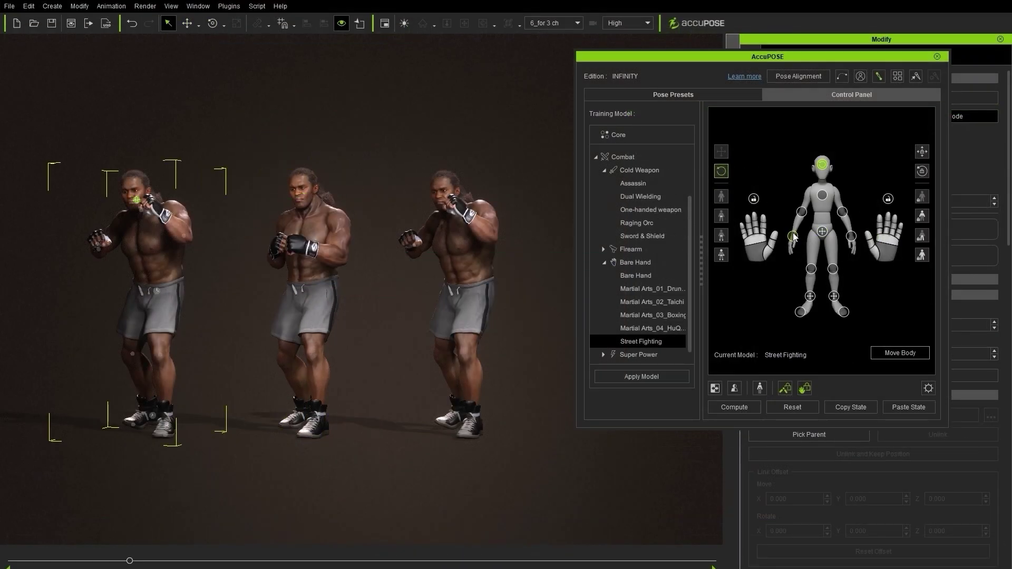
# Activate right-hand translation and apply the Street Fighting model to the left fighter, and select the right fighter's left hand point
pyautogui.click(792, 236)
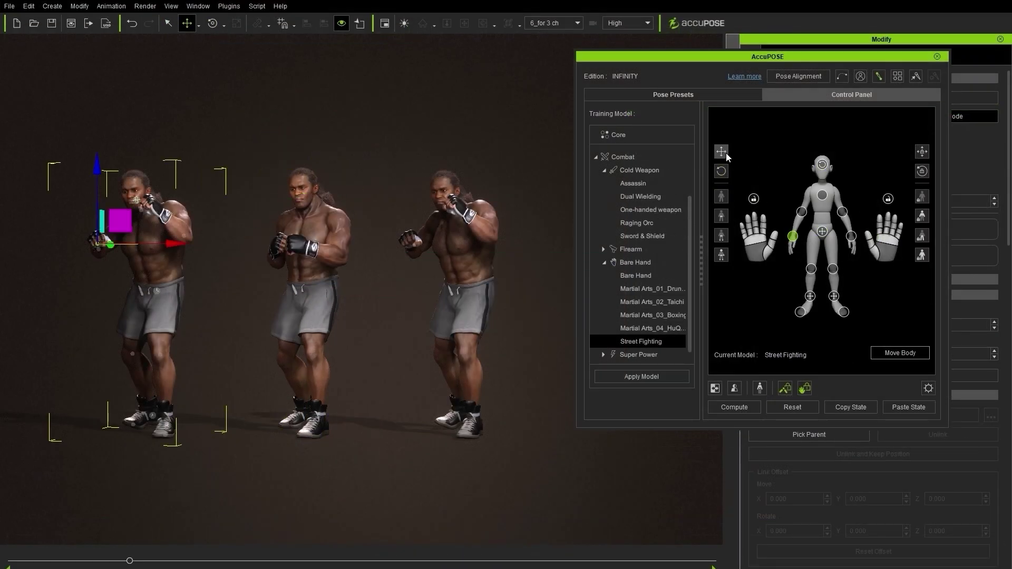
pyautogui.click(722, 152)
pyautogui.click(665, 375)
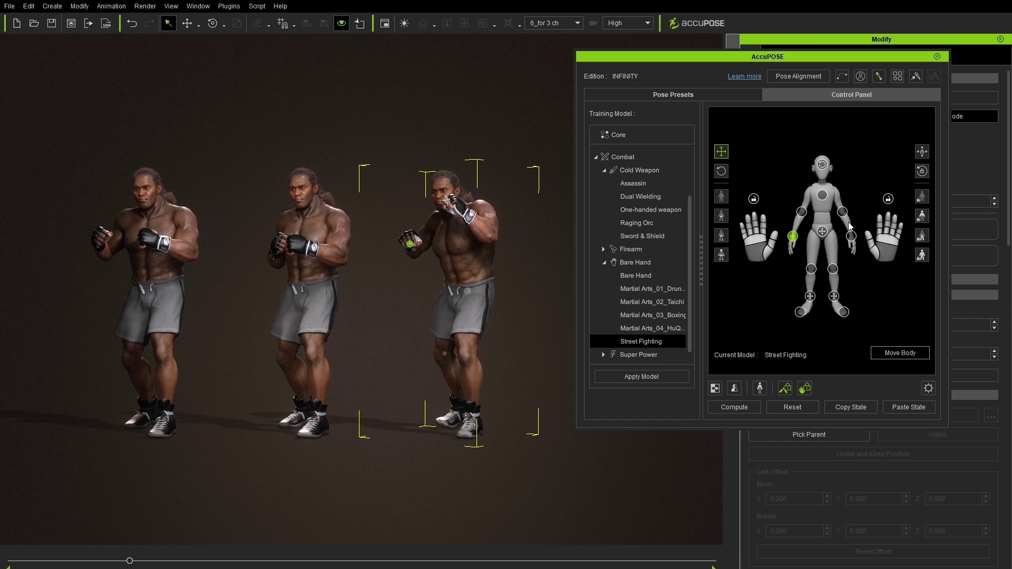
pyautogui.click(850, 235)
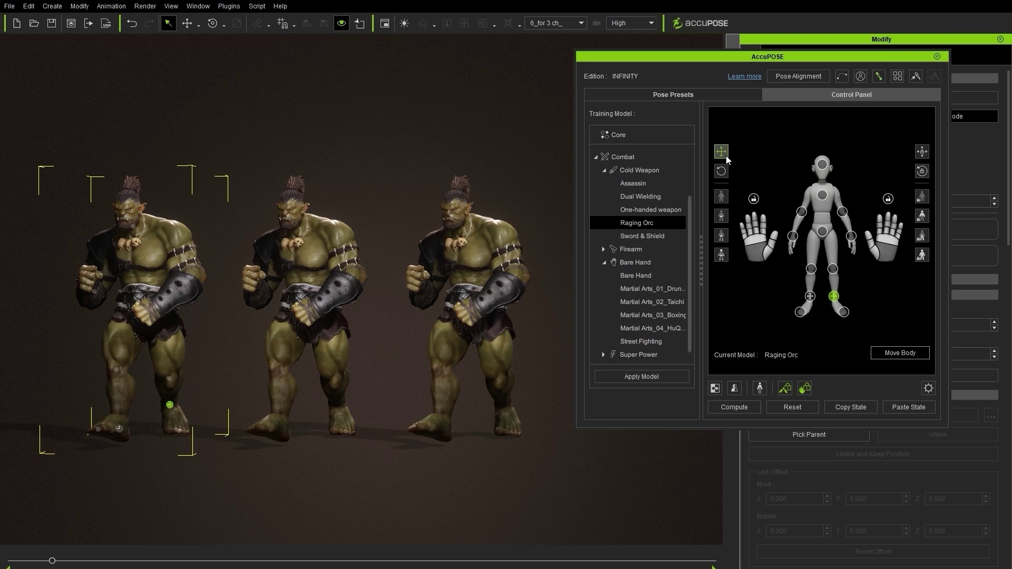
# Apply the Raging Orc model to the left orc with head rotation active, and pick the middle orc's right hand point
pyautogui.click(721, 171)
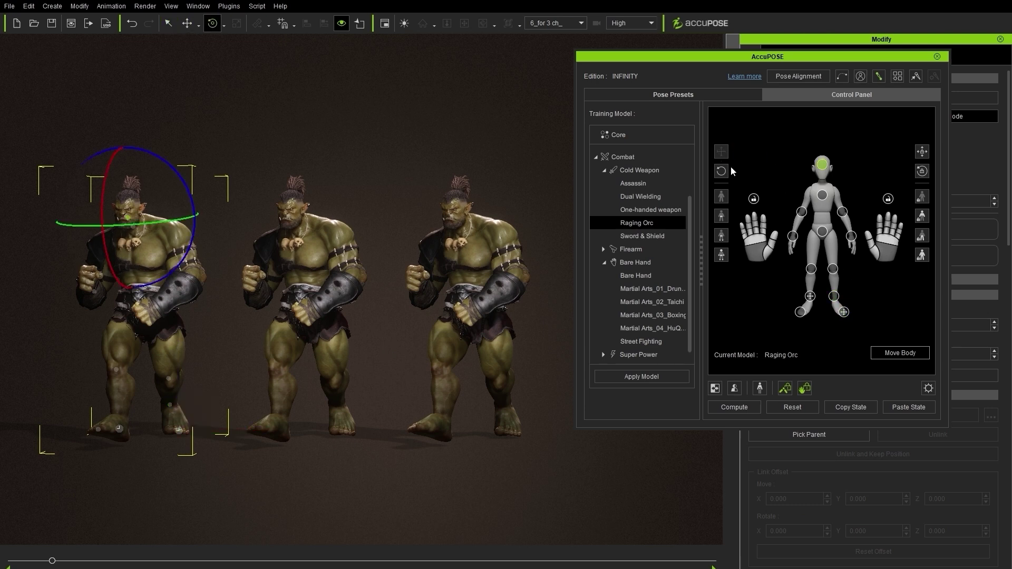
pyautogui.click(666, 376)
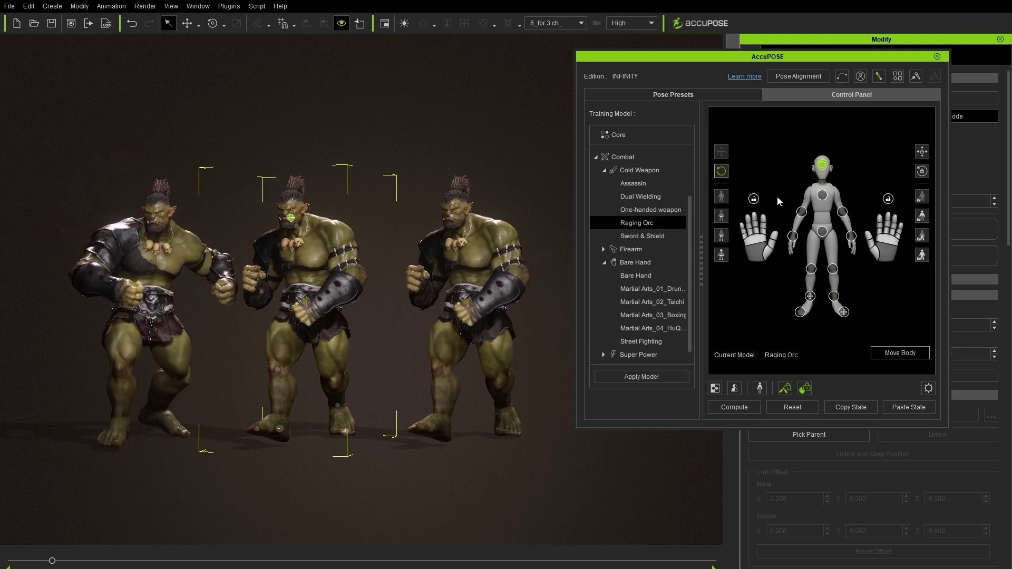
pyautogui.click(792, 236)
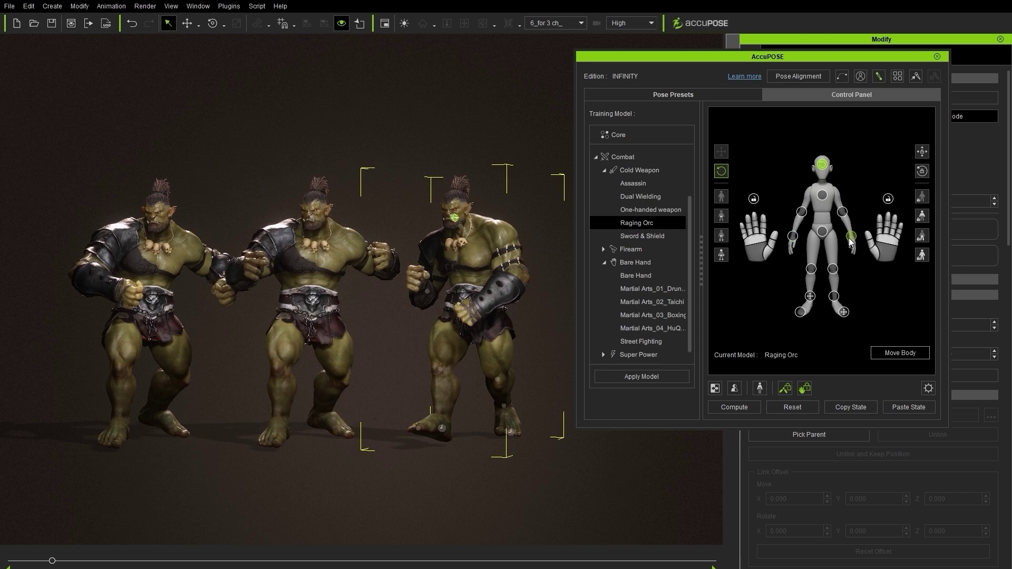
# Activate left-hand translation on the right orc and apply the Raging Orc training model
pyautogui.click(850, 236)
pyautogui.click(721, 152)
pyautogui.click(654, 376)
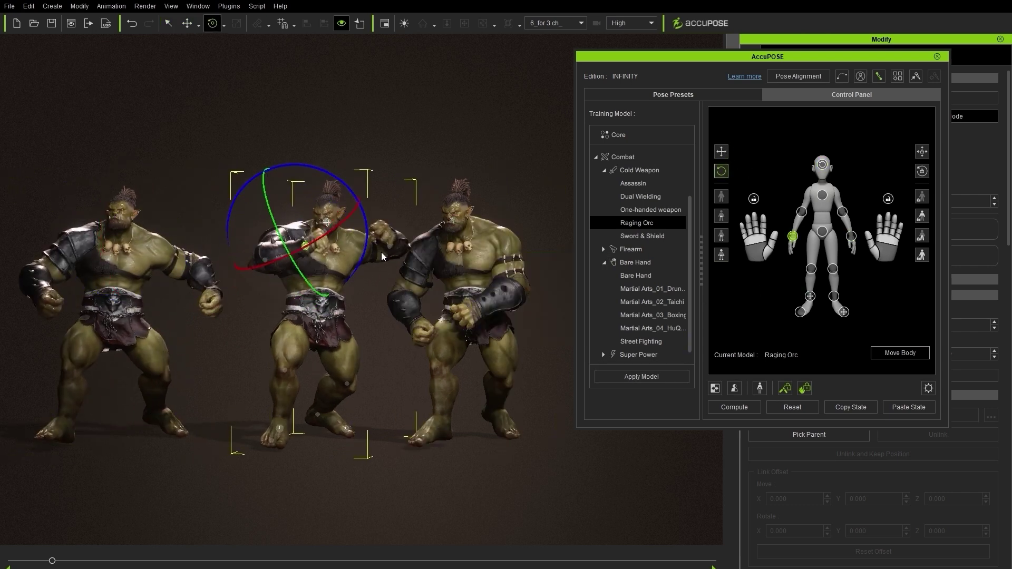
pyautogui.click(273, 400)
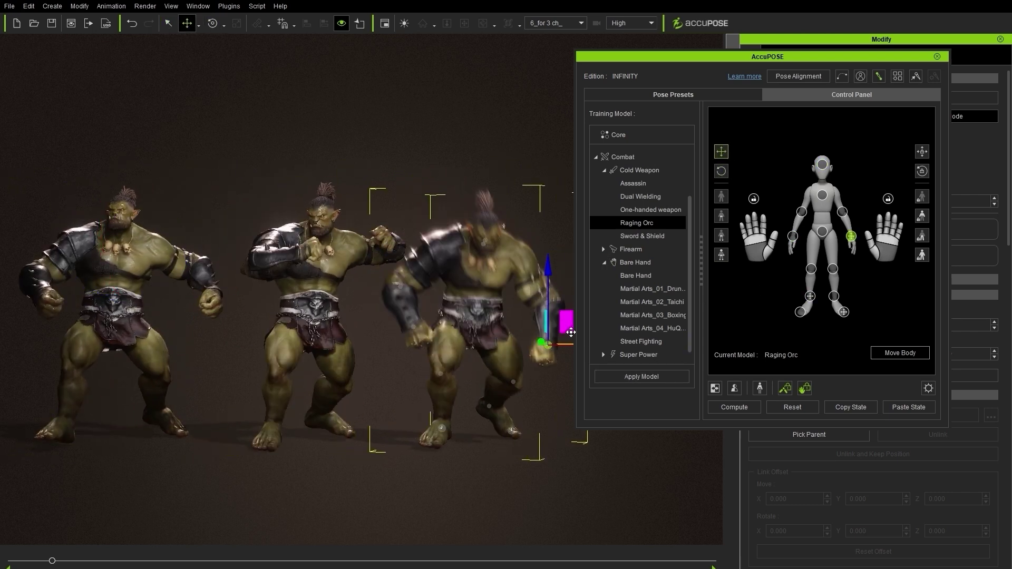